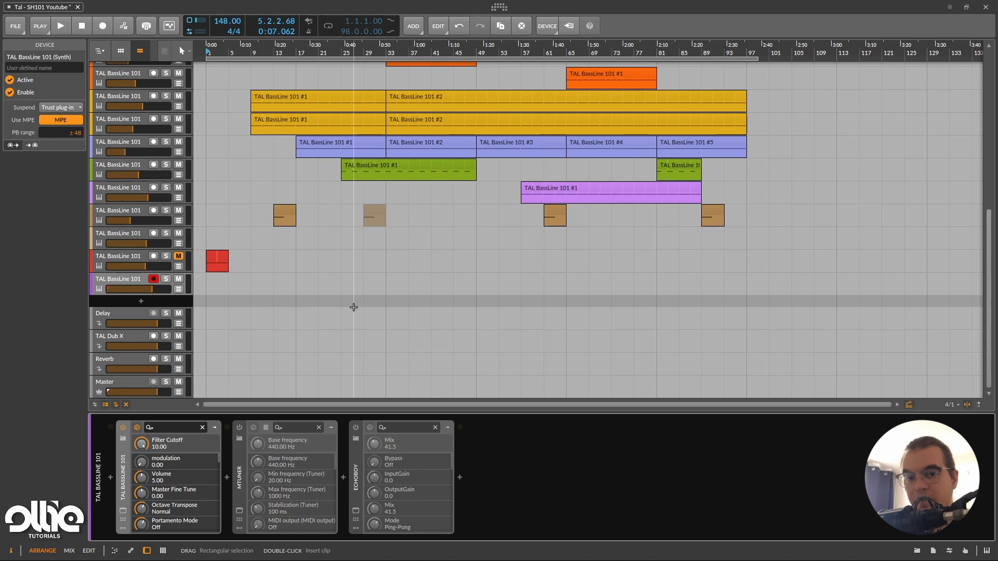
# Open the armed track's TAL BassLine 101 interface and silence the sub oscillator, with its mode set to -1 Octave.
pyautogui.click(123, 510)
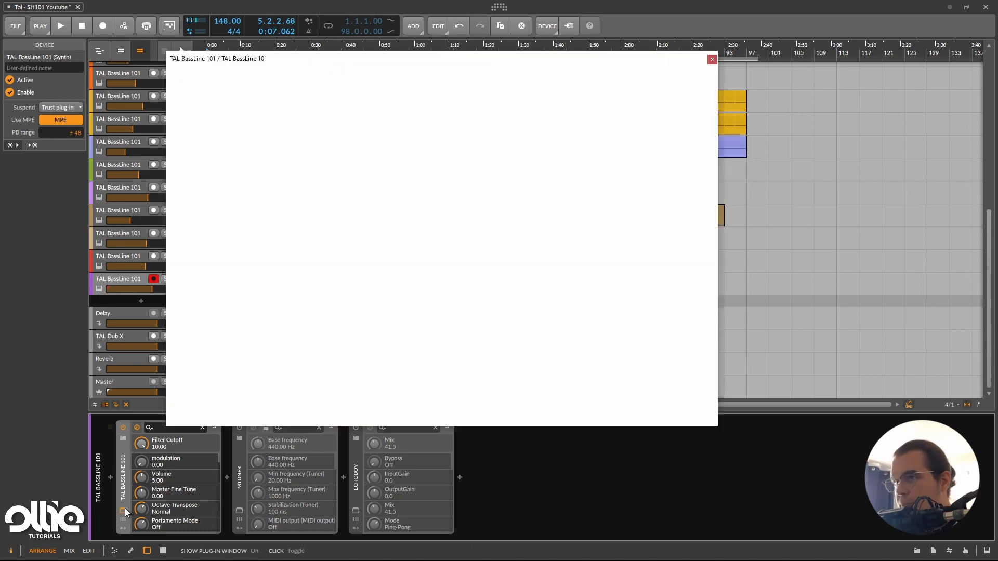
pyautogui.moveTo(432, 61); pyautogui.dragTo(454, 83)
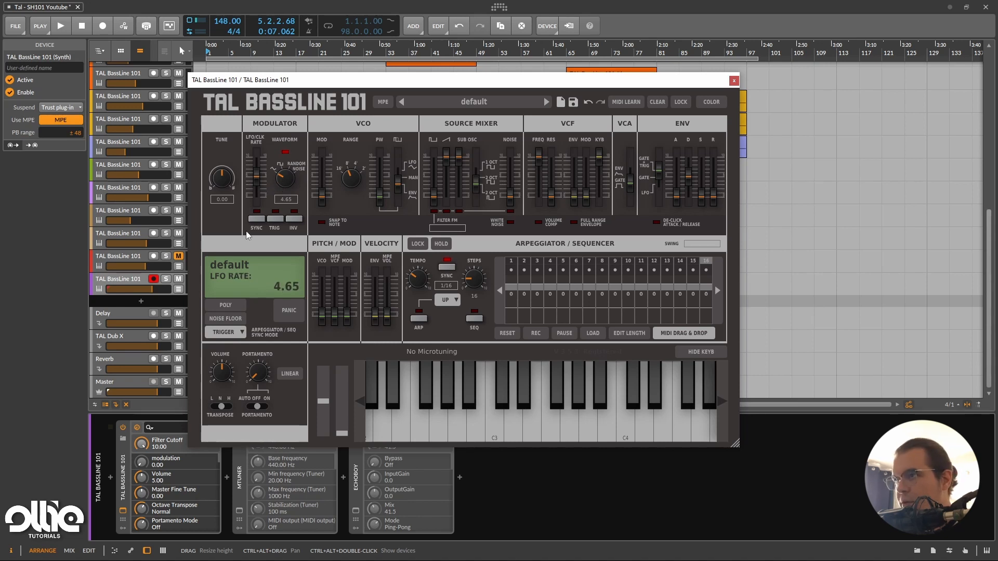
pyautogui.moveTo(282, 182); pyautogui.dragTo(260, 227)
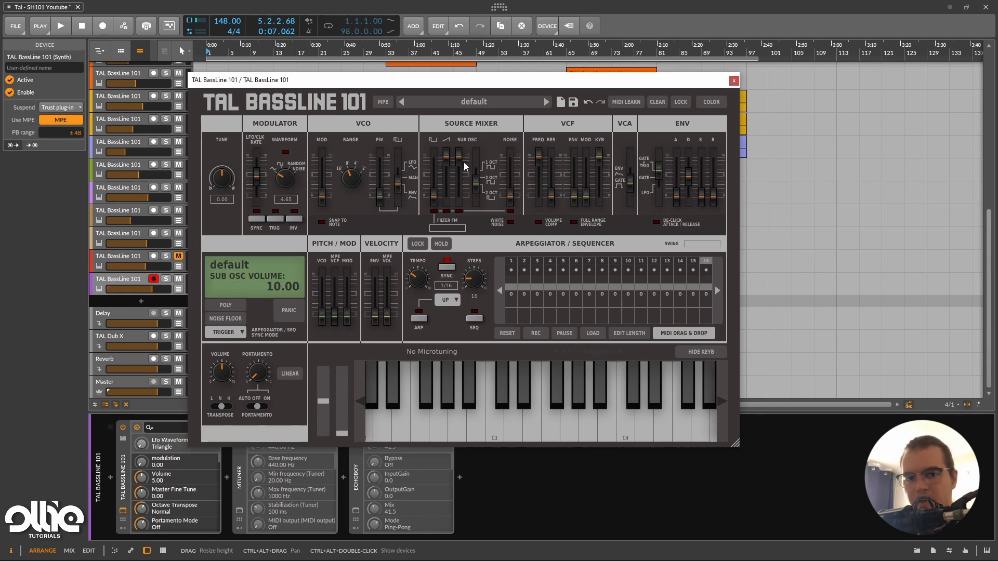
pyautogui.moveTo(457, 158); pyautogui.dragTo(481, 172)
pyautogui.click(509, 189)
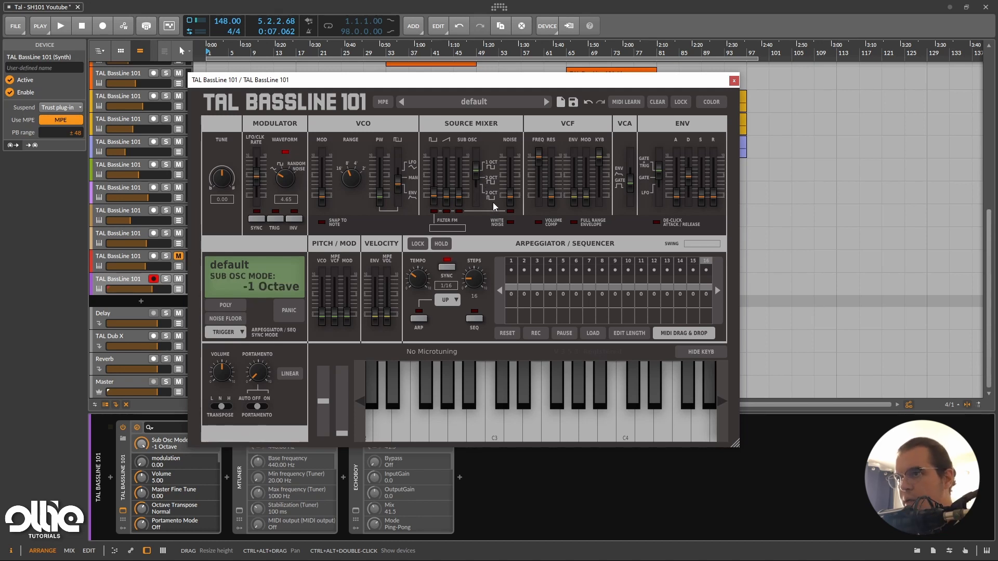
# Sweep the VCF filter cutoff down to 7.78 and back up to 10.00.
pyautogui.moveTo(538, 151)
pyautogui.mouseDown()
pyautogui.moveTo(524, 179)
pyautogui.moveTo(544, 141)
pyautogui.mouseUp()
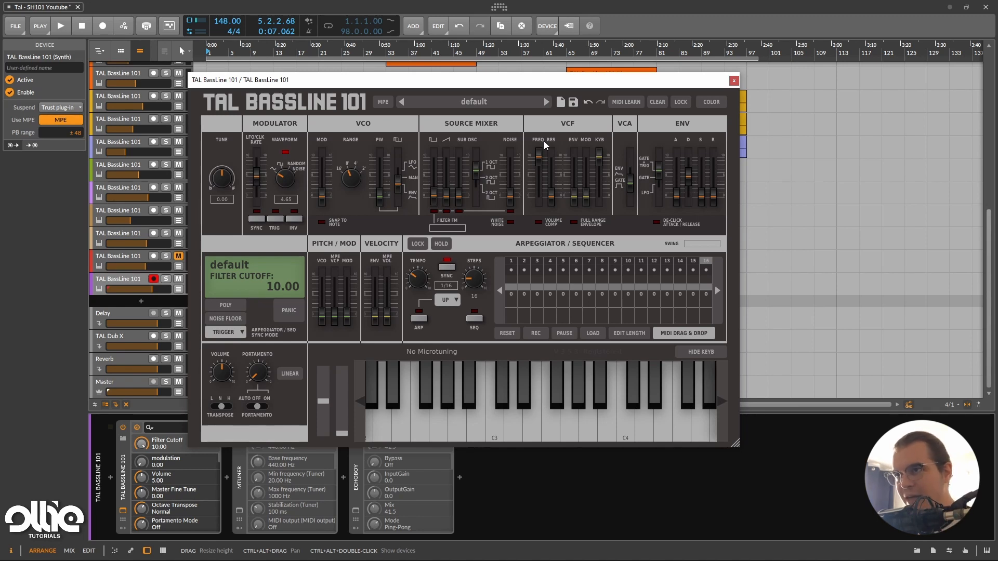
pyautogui.moveTo(540, 158); pyautogui.dragTo(540, 166)
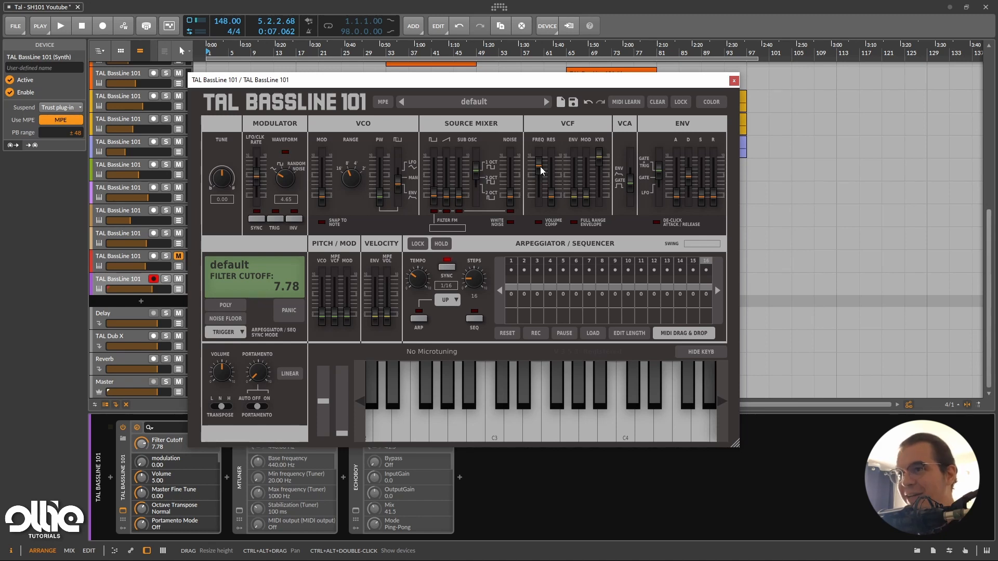
pyautogui.moveTo(541, 167); pyautogui.dragTo(540, 155)
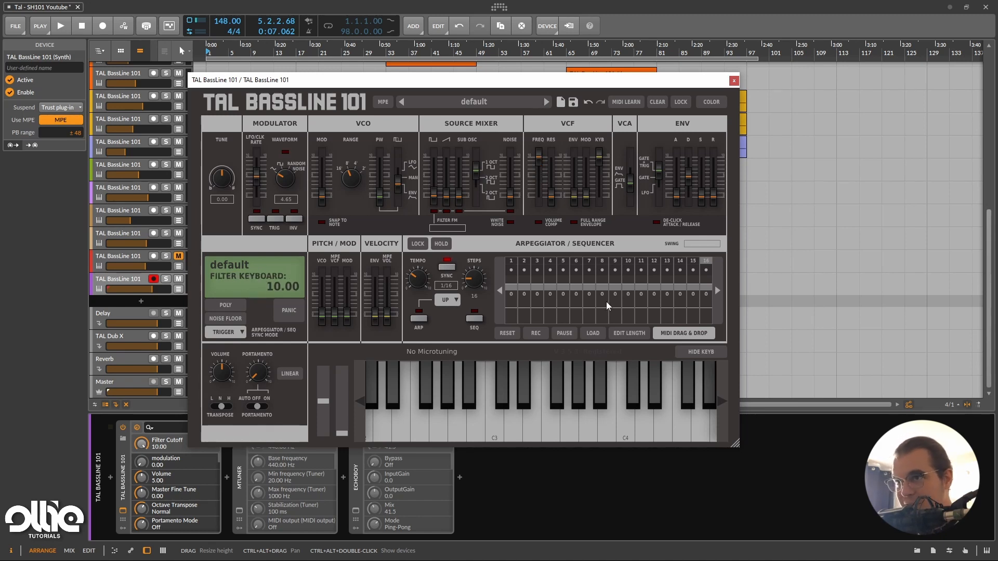
# Try the VCA mode and ADSR mode options, including LFO, and return them to Gate and Gate + Trigger.
pyautogui.click(633, 164)
pyautogui.moveTo(634, 164); pyautogui.dragTo(632, 184)
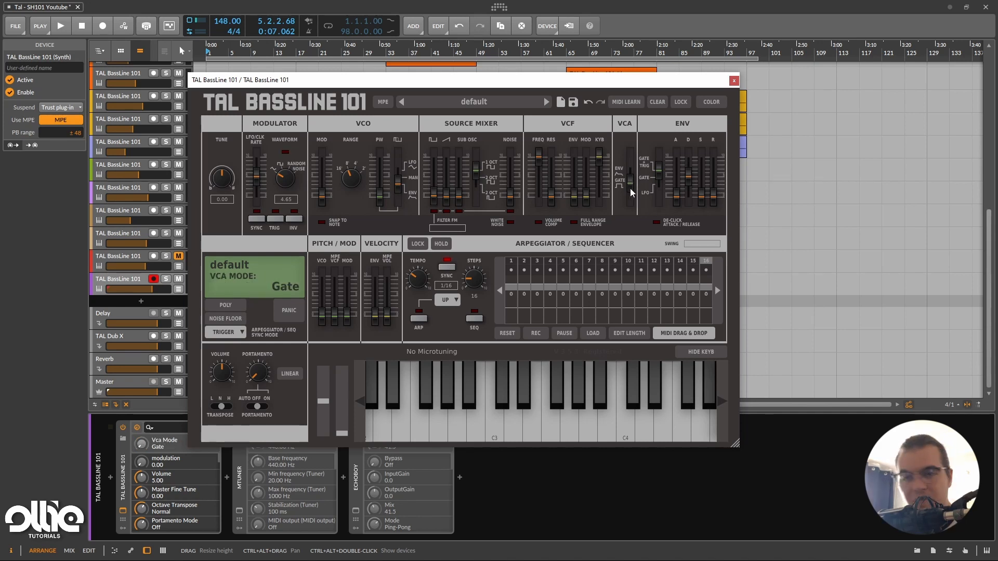
pyautogui.moveTo(631, 188)
pyautogui.mouseDown()
pyautogui.moveTo(632, 169)
pyautogui.moveTo(628, 187)
pyautogui.mouseUp()
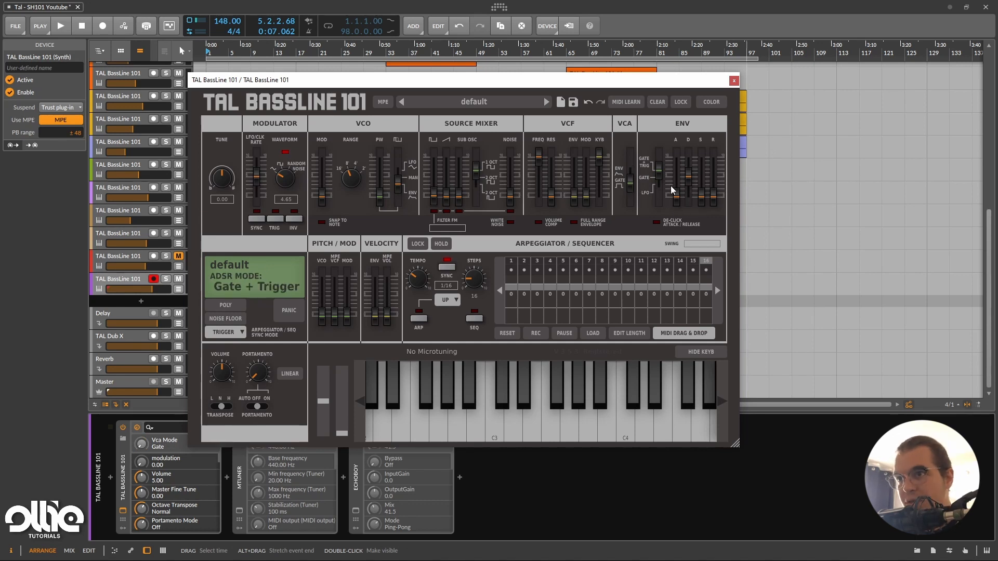
pyautogui.moveTo(658, 169); pyautogui.dragTo(663, 197)
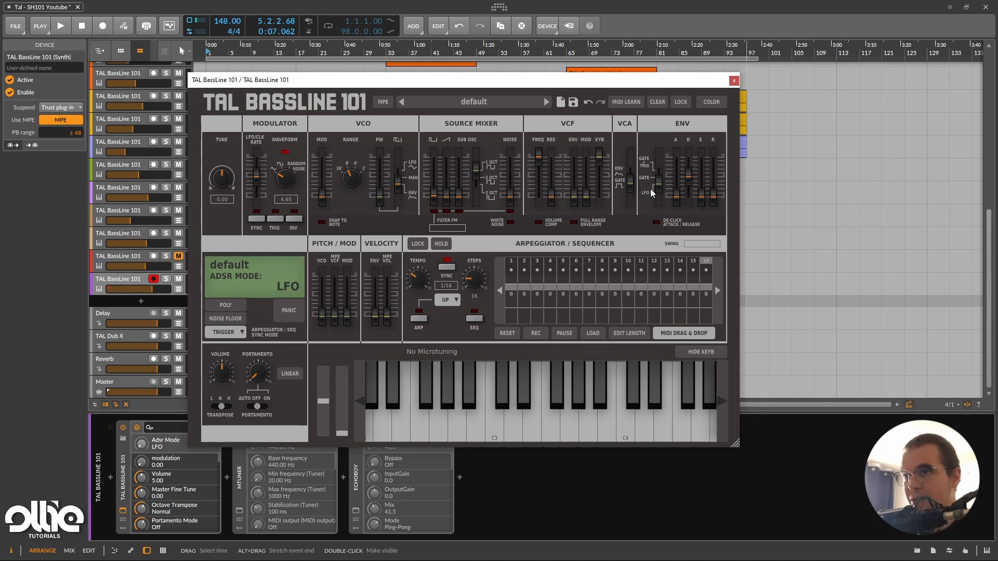
pyautogui.click(652, 191)
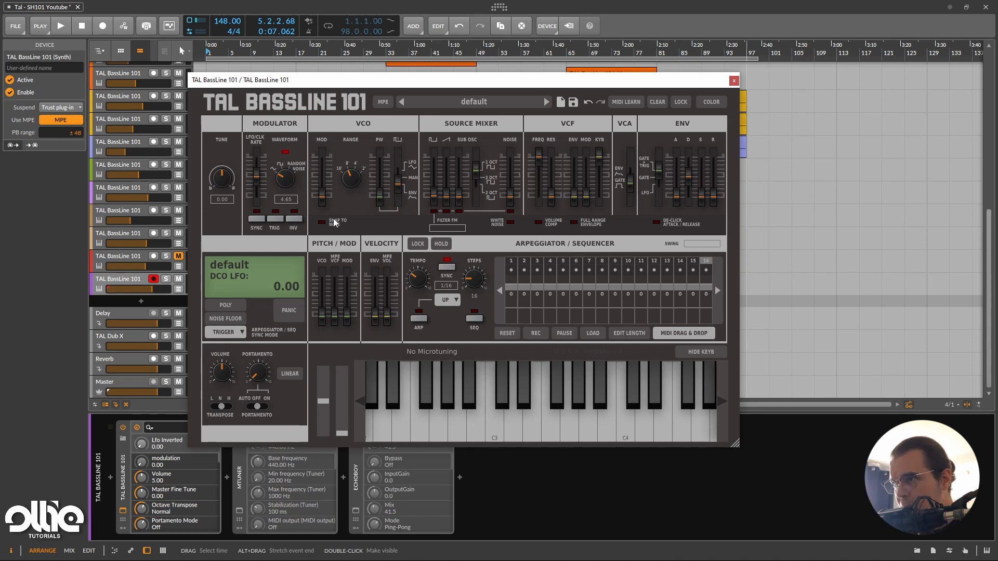
# Set the LFO rate to 3.02 and raise the VCO's LFO modulation to 3.78.
pyautogui.moveTo(323, 196)
pyautogui.mouseDown()
pyautogui.moveTo(335, 182)
pyautogui.moveTo(340, 205)
pyautogui.moveTo(327, 181)
pyautogui.moveTo(326, 200)
pyautogui.mouseUp()
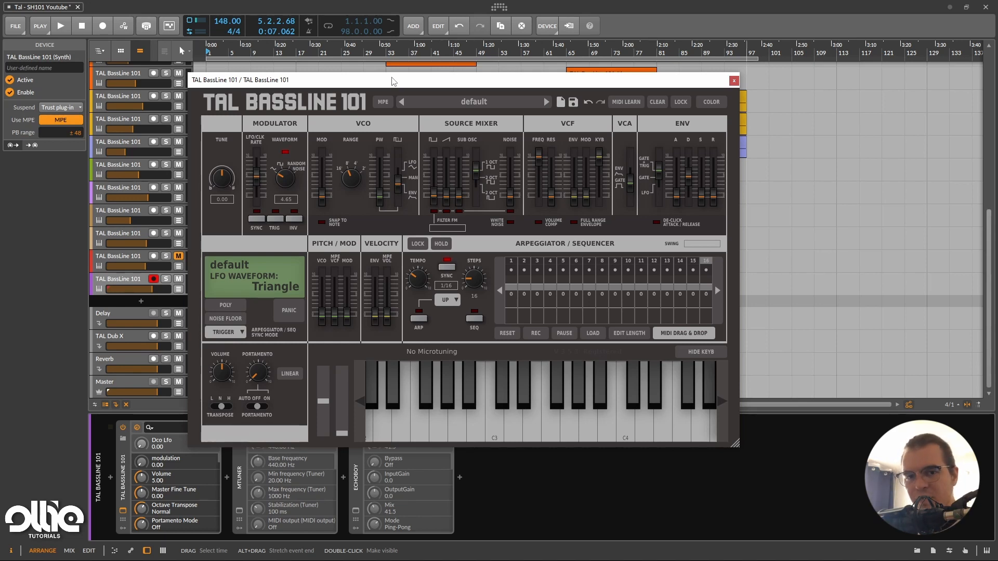
pyautogui.moveTo(411, 83); pyautogui.dragTo(375, 57)
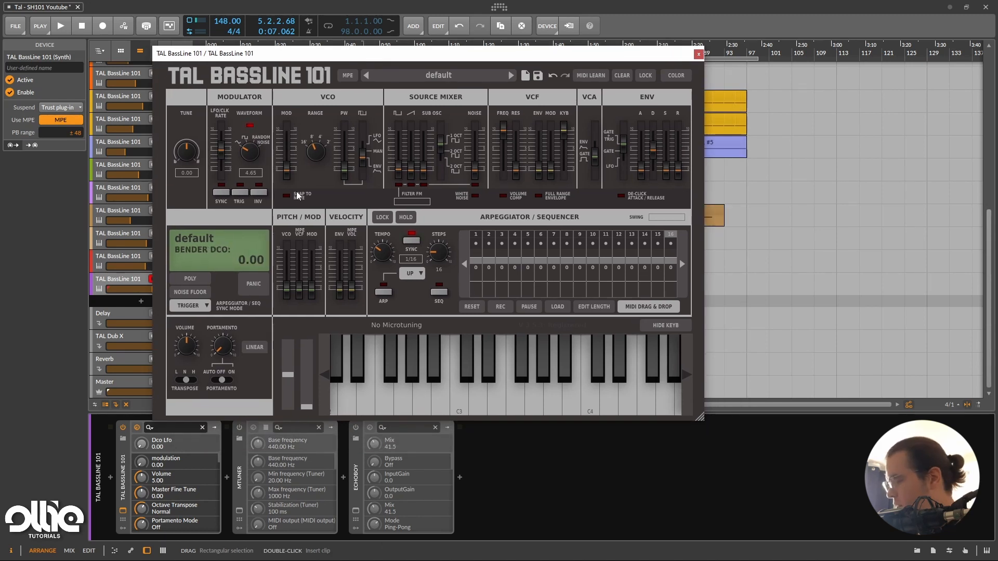
pyautogui.moveTo(243, 149); pyautogui.dragTo(222, 152)
pyautogui.moveTo(288, 171); pyautogui.dragTo(293, 160)
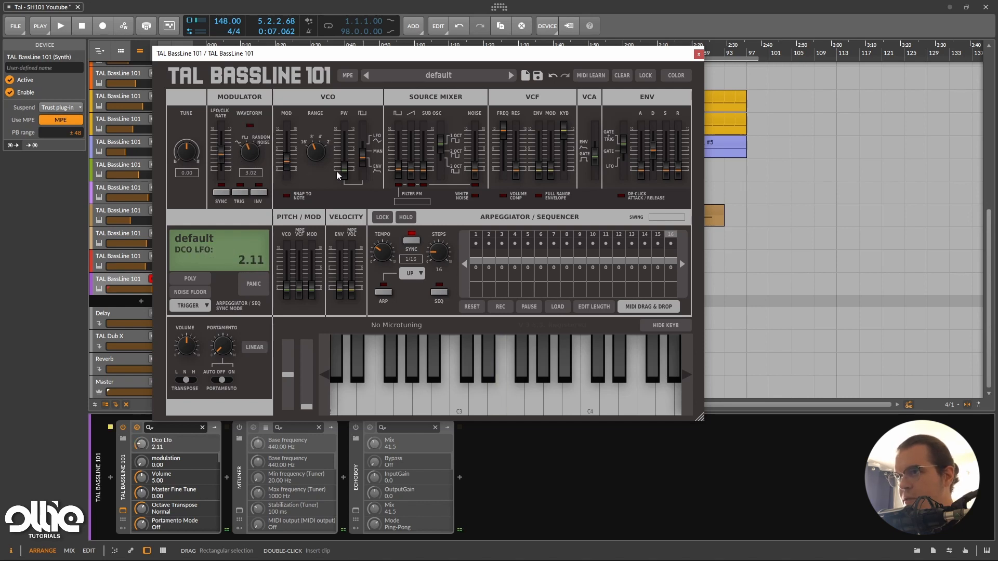
pyautogui.moveTo(413, 170); pyautogui.dragTo(396, 137)
pyautogui.moveTo(291, 160); pyautogui.dragTo(291, 157)
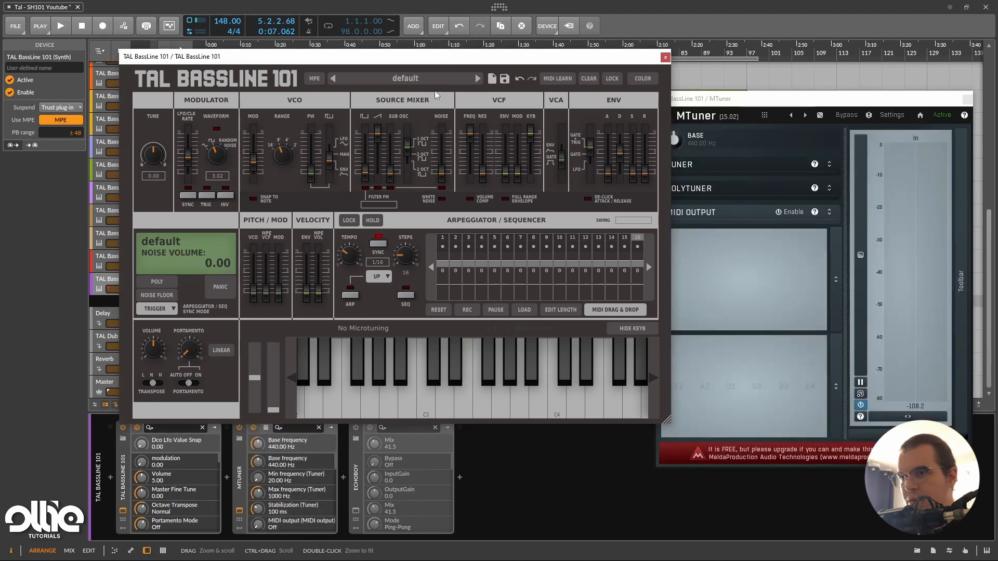
pyautogui.moveTo(253, 163)
pyautogui.mouseDown()
pyautogui.moveTo(263, 161)
pyautogui.moveTo(258, 155)
pyautogui.mouseUp()
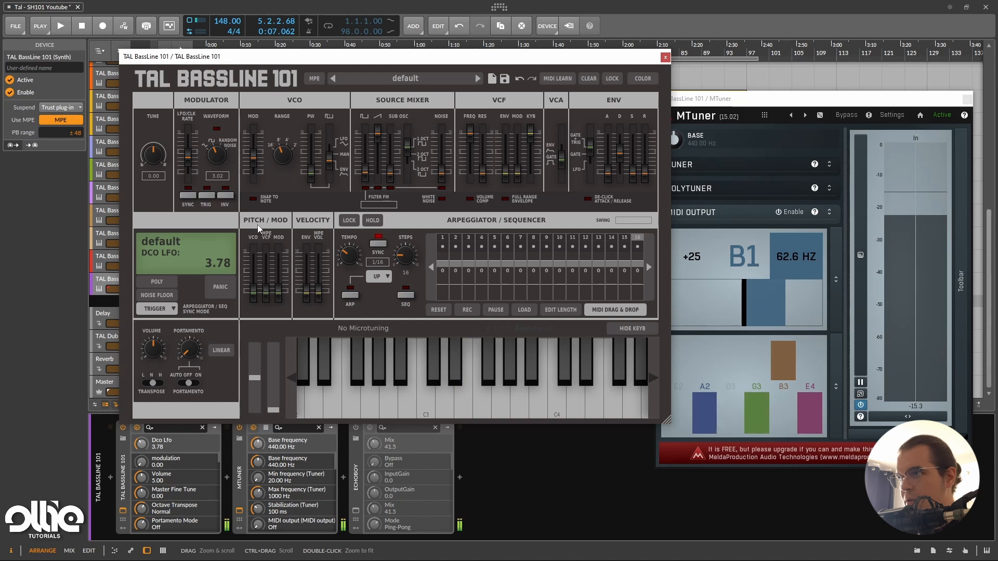
# Turn on Snap to Note for the VCO modulation and set its amount to 2.56.
pyautogui.click(254, 197)
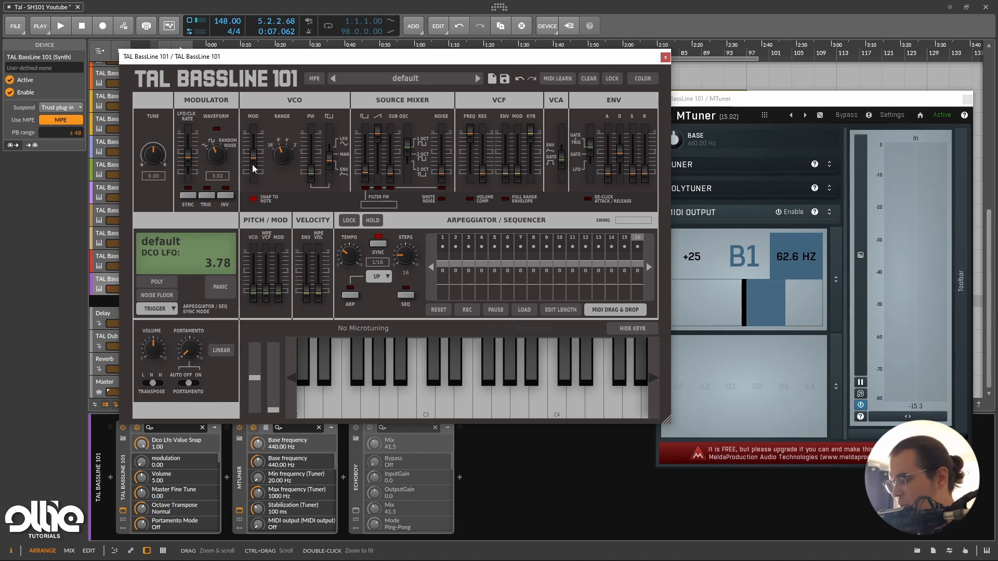
pyautogui.moveTo(255, 157); pyautogui.dragTo(257, 163)
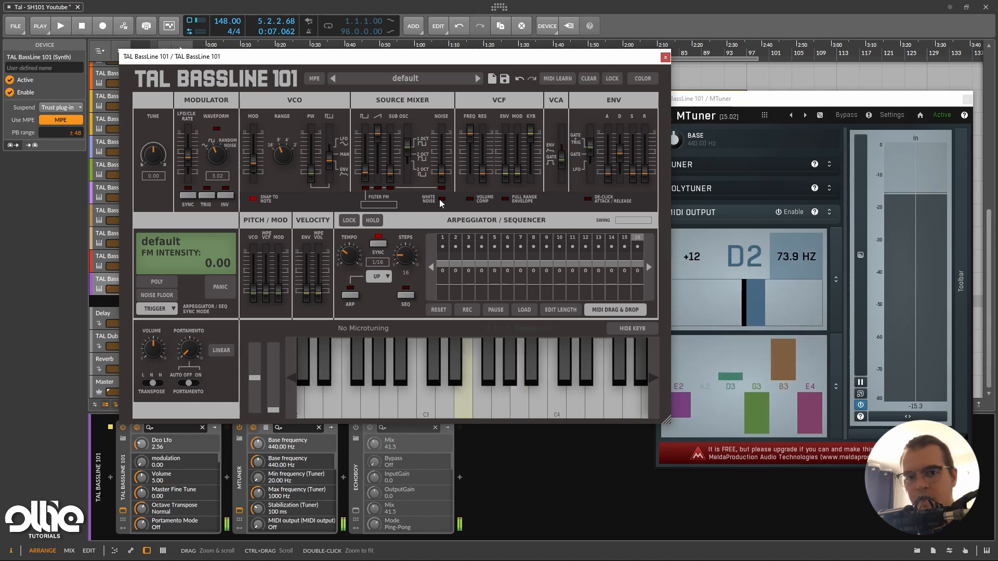
# Enable LFO trigger with the ADSR mode on LFO, and try the VCA in Envelope mode before returning it to Gate.
pyautogui.click(206, 196)
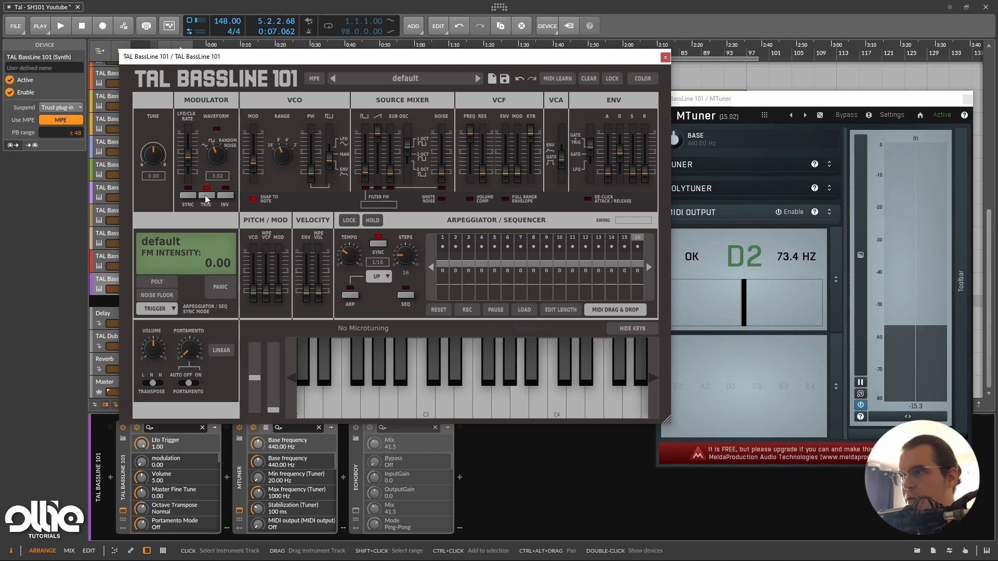
pyautogui.moveTo(589, 145); pyautogui.dragTo(591, 164)
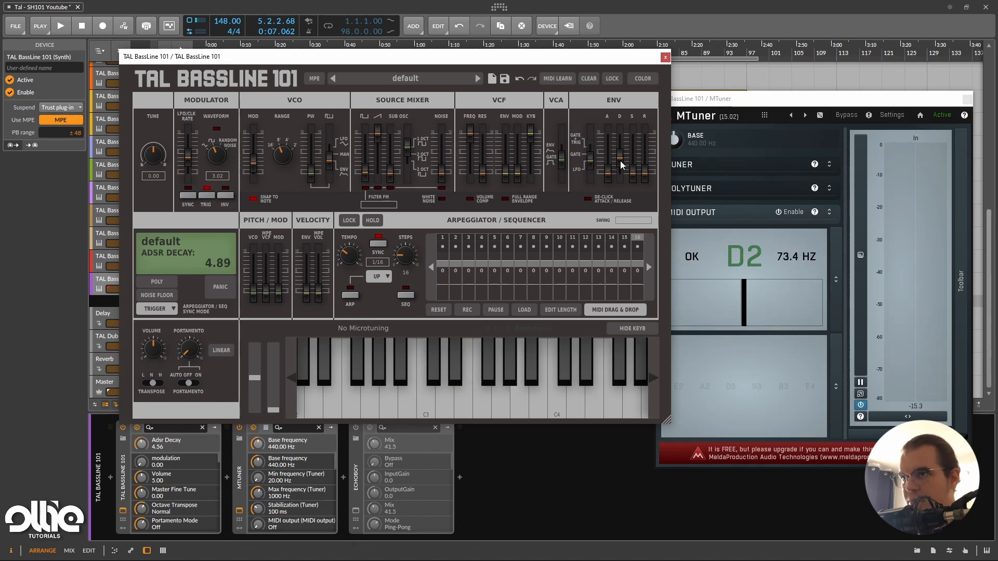
pyautogui.click(561, 161)
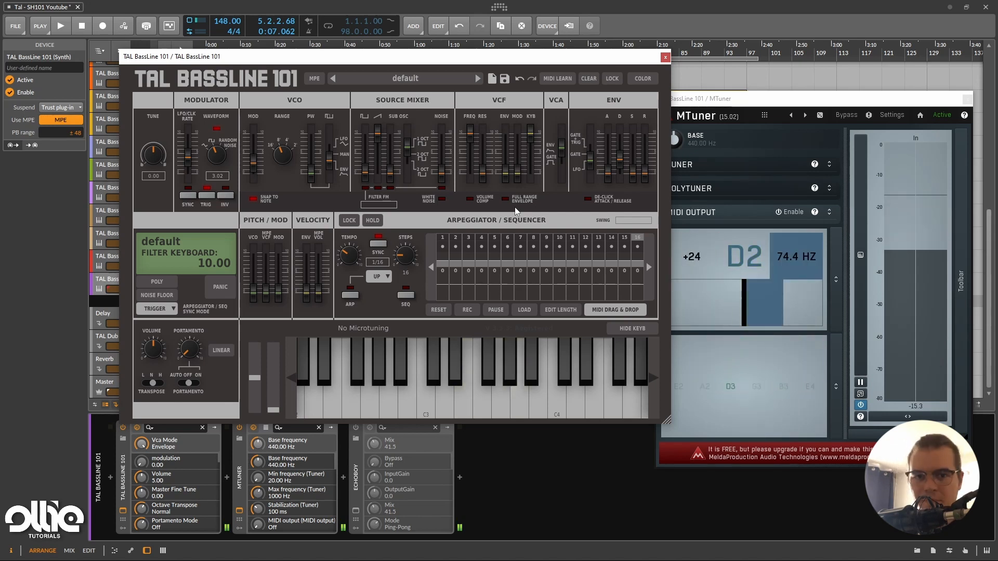
pyautogui.click(562, 148)
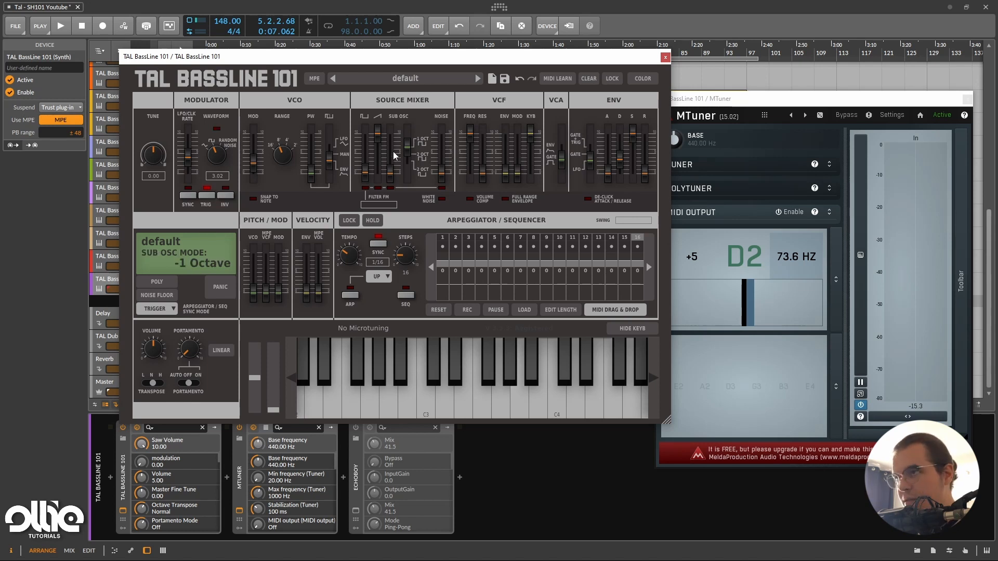
# Lower the saw volume to 0.00 in the source mixer and raise the filter resonance to 8.22.
pyautogui.moveTo(383, 130); pyautogui.dragTo(382, 174)
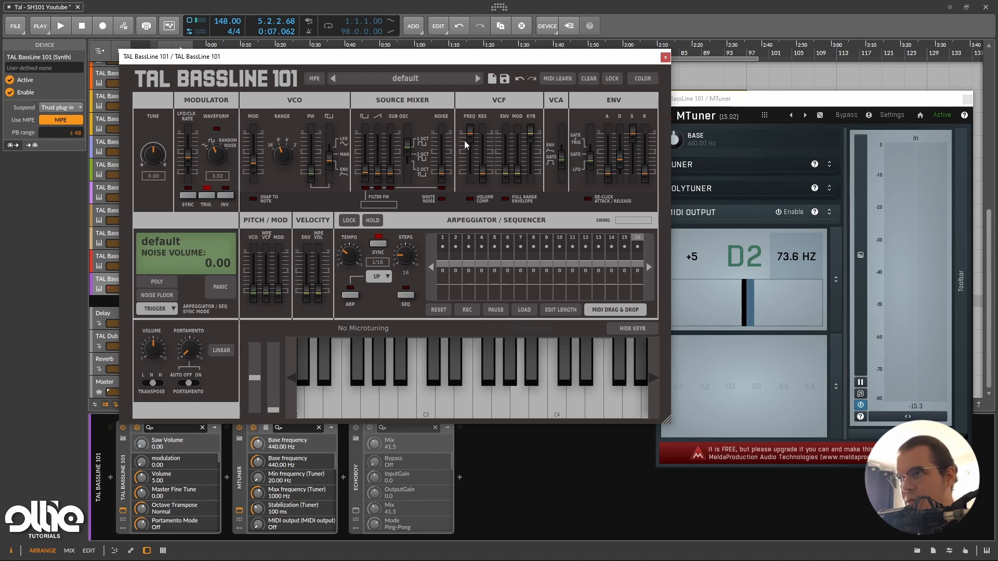
pyautogui.moveTo(482, 174); pyautogui.dragTo(491, 142)
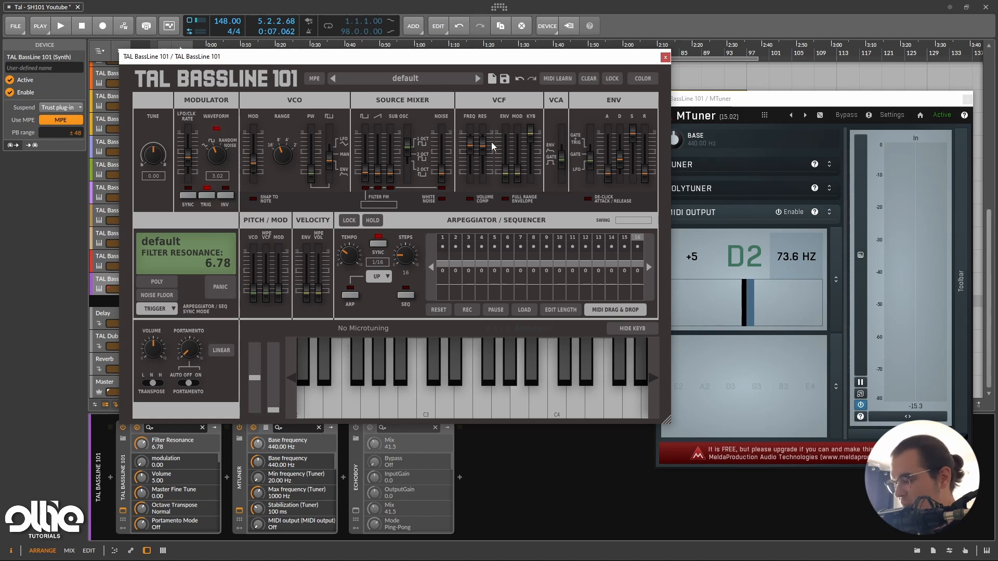
pyautogui.moveTo(485, 144); pyautogui.dragTo(493, 144)
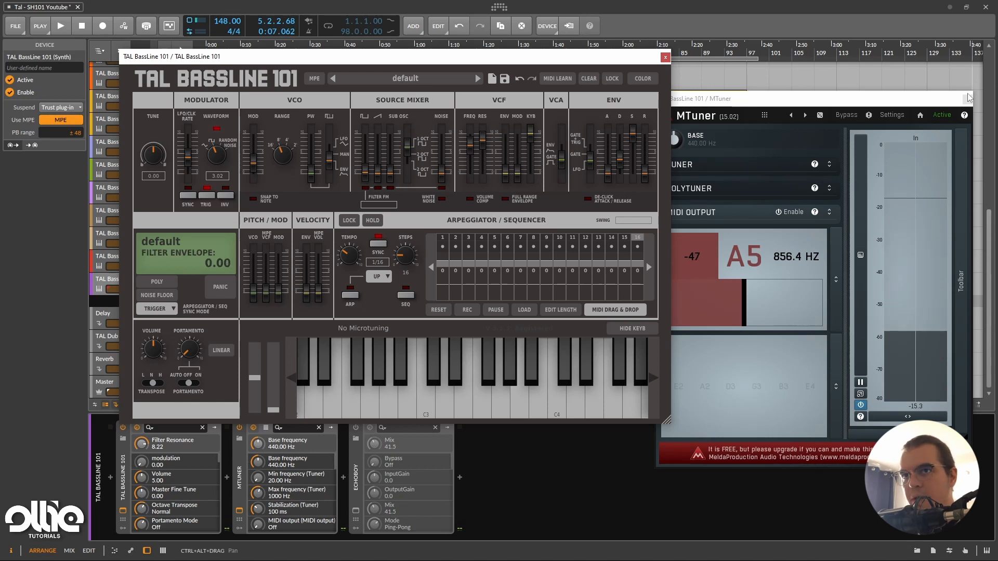
# Close the MTuner window and enable filter FM from the pulse oscillator with an FM intensity of 0.37.
pyautogui.click(239, 511)
pyautogui.moveTo(467, 54); pyautogui.dragTo(510, 54)
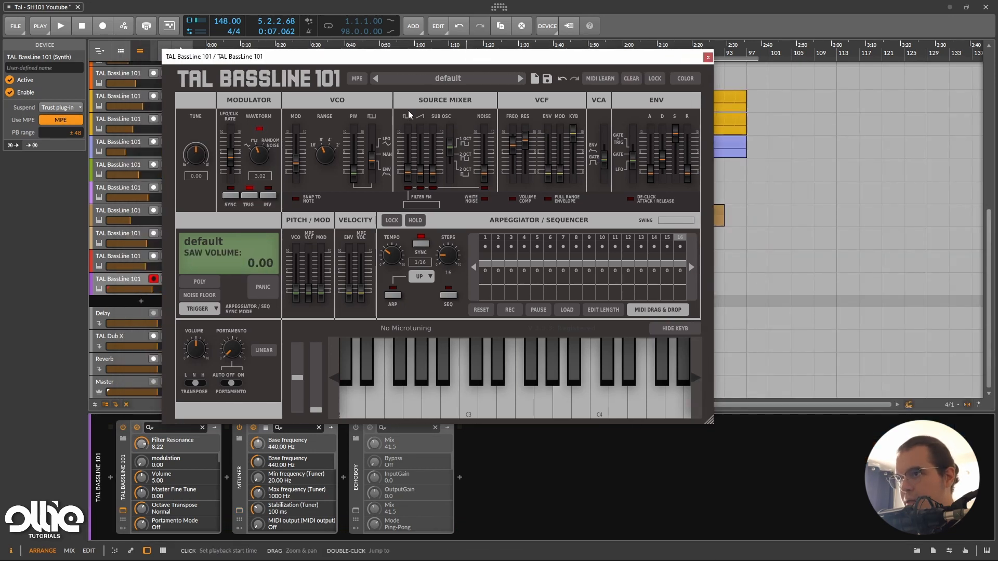
pyautogui.click(407, 188)
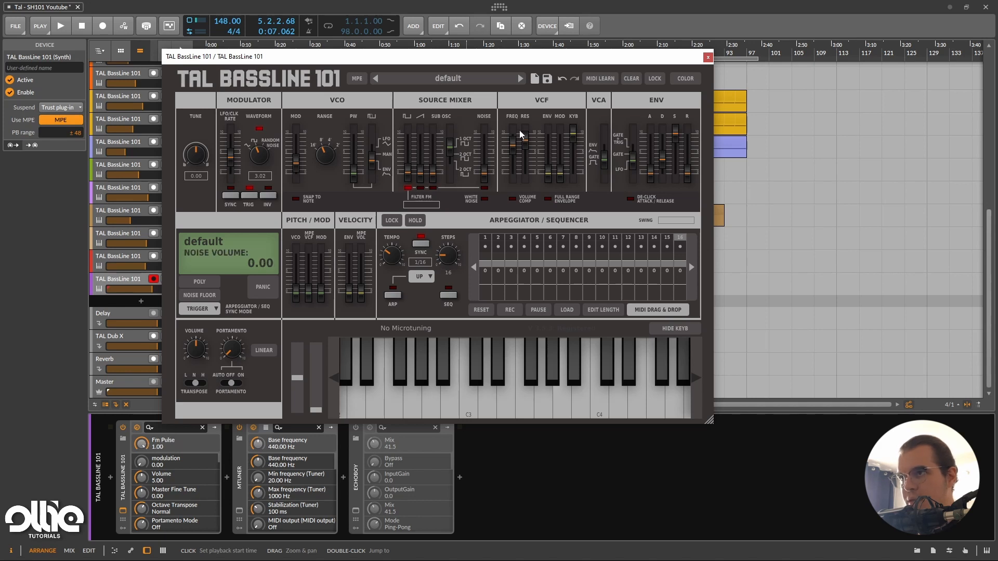
pyautogui.moveTo(413, 205); pyautogui.dragTo(537, 156)
pyautogui.moveTo(420, 202); pyautogui.dragTo(428, 200)
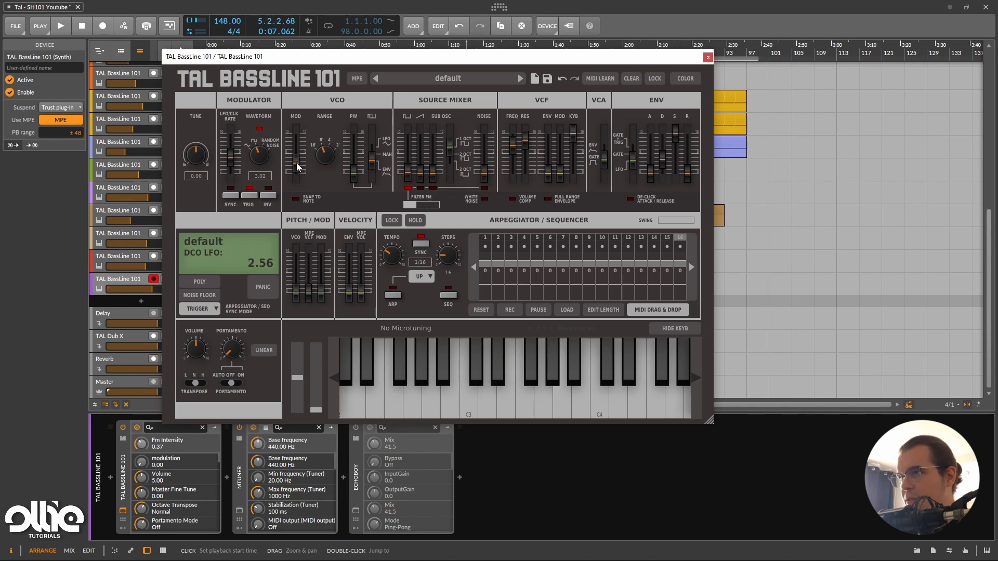
# Set the VCO's LFO modulation to 0.00 and sync the Rectangle LFO to the tempo at a 1/8 rate.
pyautogui.moveTo(297, 163); pyautogui.dragTo(283, 186)
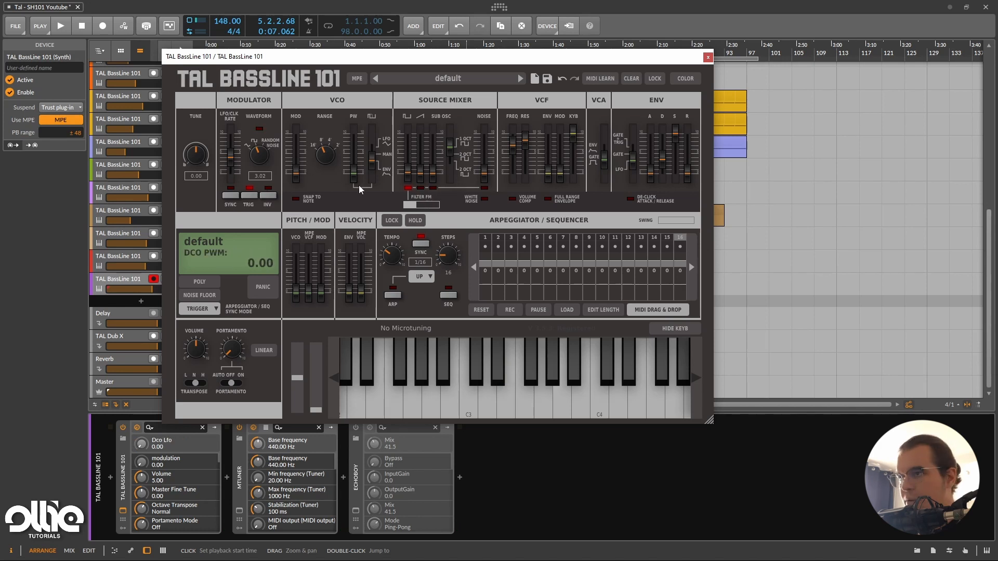
pyautogui.moveTo(513, 144)
pyautogui.mouseDown()
pyautogui.moveTo(522, 136)
pyautogui.moveTo(521, 158)
pyautogui.moveTo(532, 141)
pyautogui.mouseUp()
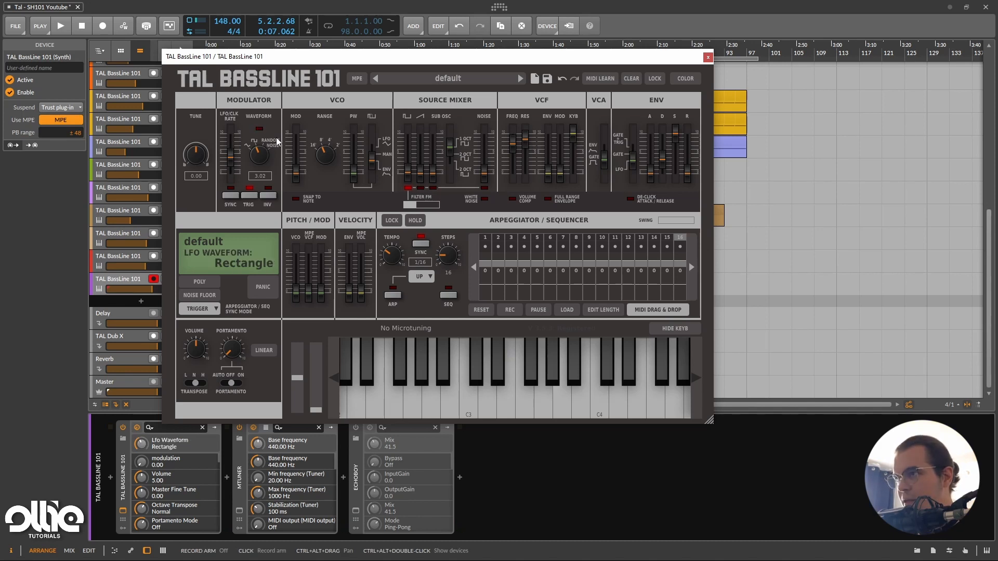
pyautogui.click(231, 195)
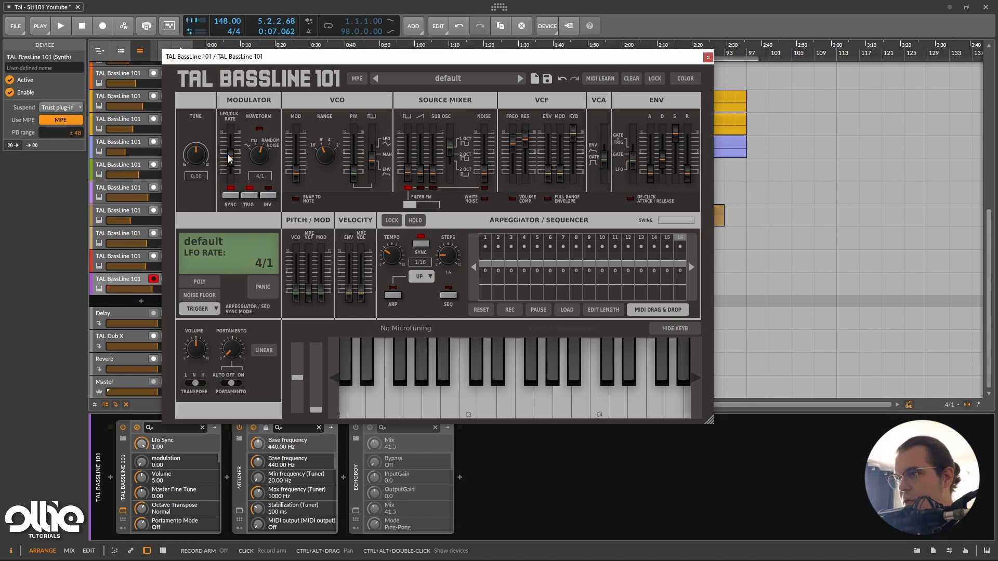
pyautogui.moveTo(229, 158); pyautogui.dragTo(274, 137)
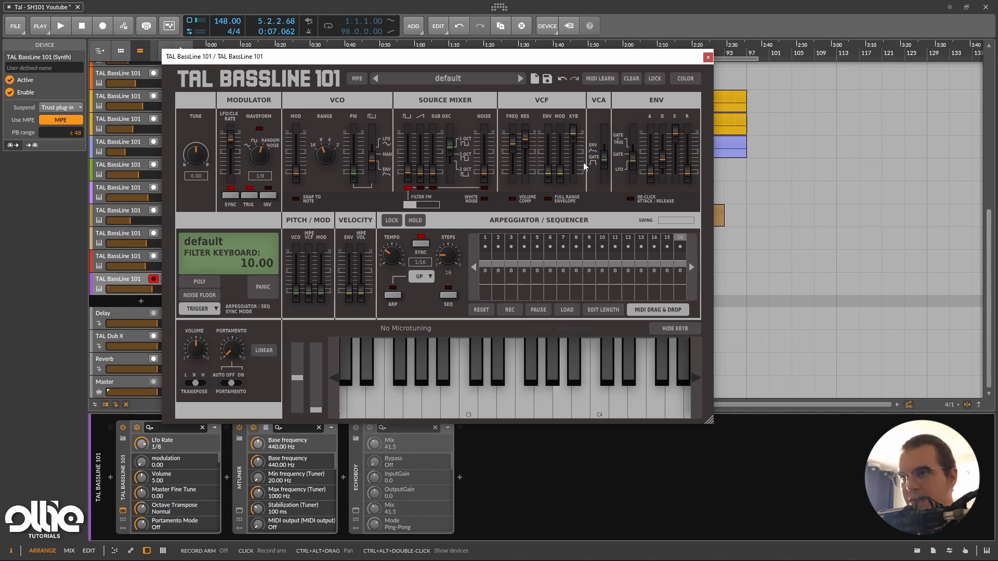
# Try raising the VCF's LFO modulation to 4.33 and return it to 0.00.
pyautogui.moveTo(560, 172)
pyautogui.mouseDown()
pyautogui.moveTo(582, 146)
pyautogui.moveTo(557, 150)
pyautogui.moveTo(563, 168)
pyautogui.mouseUp()
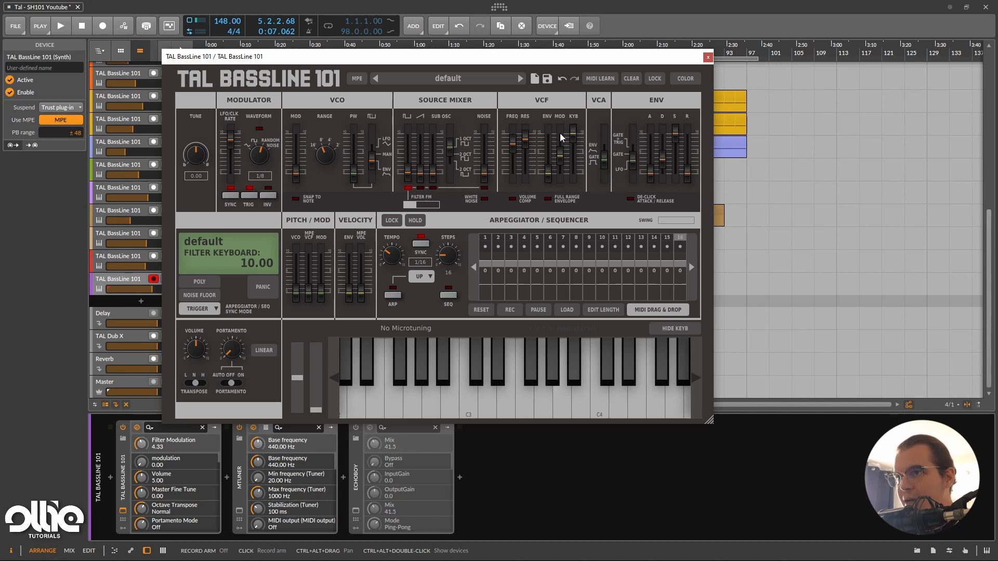
pyautogui.moveTo(563, 154); pyautogui.dragTo(561, 245)
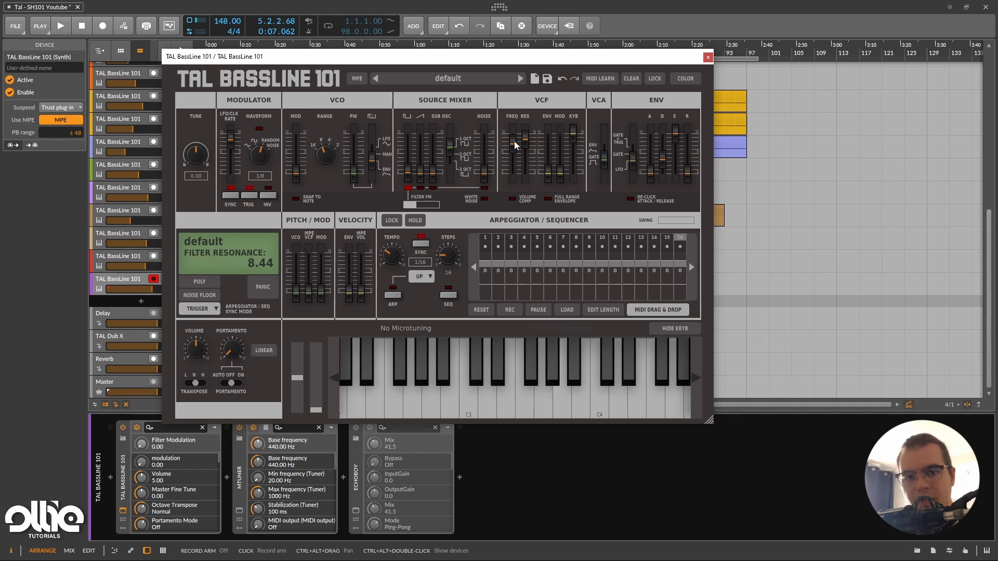
# Enable noise as a filter FM source and set the VCA mode to Envelope.
pyautogui.click(485, 184)
pyautogui.moveTo(607, 152); pyautogui.dragTo(607, 141)
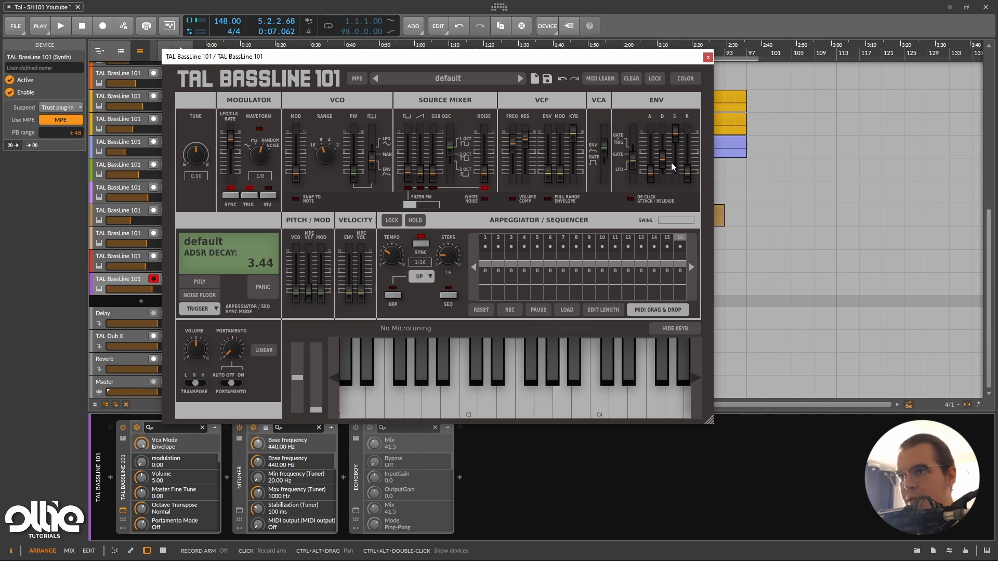
# Lower the envelope's sustain to its minimum, shorten its decay and set its trigger mode to Gate + Trigger.
pyautogui.moveTo(675, 161); pyautogui.dragTo(675, 207)
pyautogui.moveTo(667, 152); pyautogui.dragTo(667, 167)
pyautogui.moveTo(426, 207); pyautogui.dragTo(448, 195)
pyautogui.moveTo(635, 164); pyautogui.dragTo(635, 146)
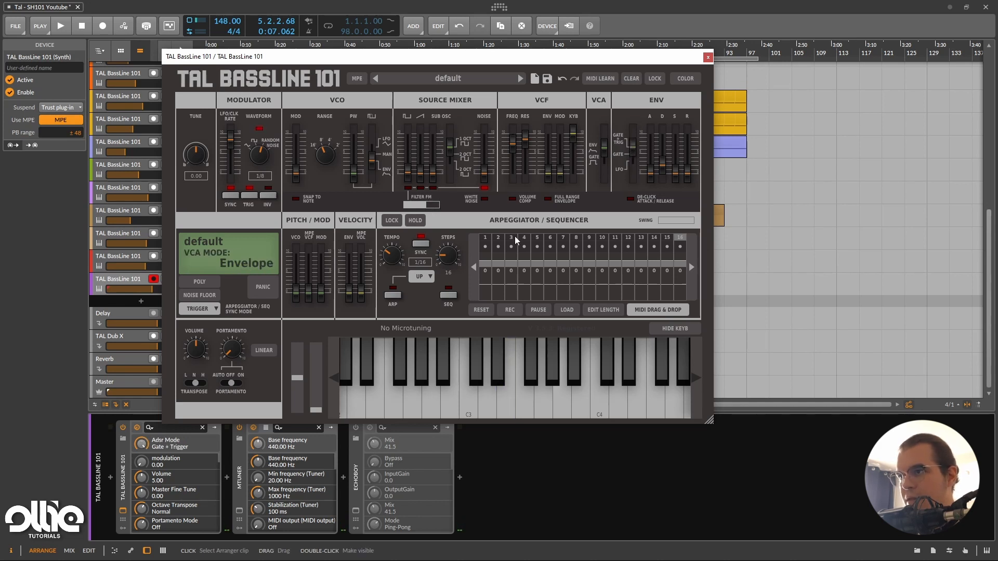
# Enable white noise with a filter FM intensity of 0.81 and set the envelope decay to 1.11.
pyautogui.moveTo(423, 204)
pyautogui.mouseDown()
pyautogui.moveTo(410, 225)
pyautogui.moveTo(430, 218)
pyautogui.moveTo(420, 204)
pyautogui.moveTo(435, 194)
pyautogui.mouseUp()
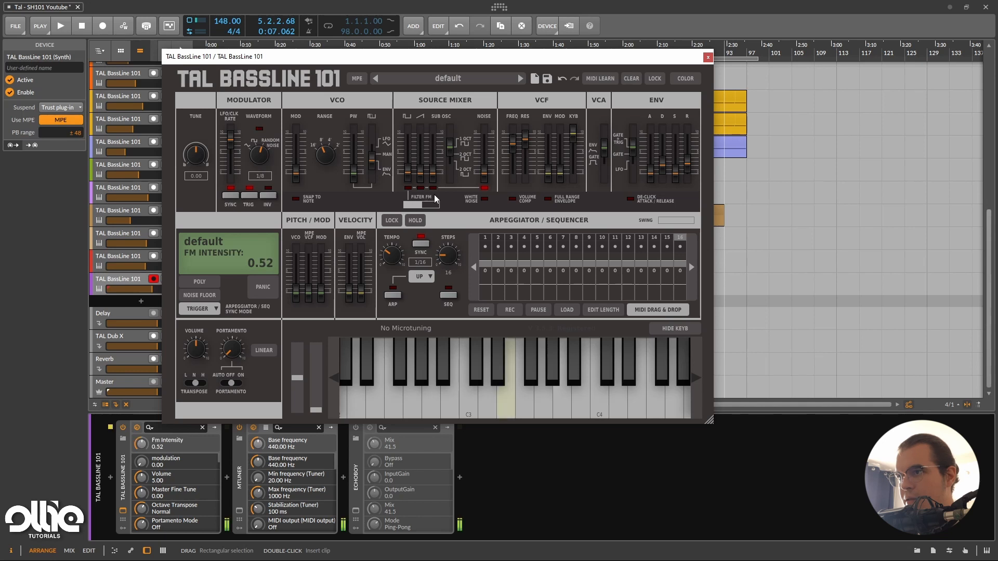
pyautogui.click(486, 199)
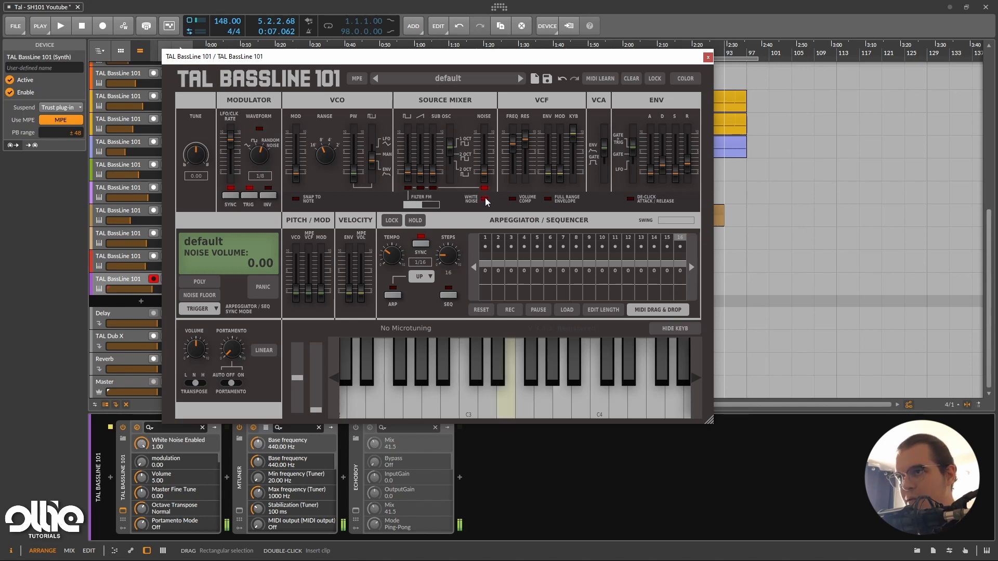
pyautogui.moveTo(514, 142); pyautogui.dragTo(515, 150)
pyautogui.moveTo(426, 206); pyautogui.dragTo(445, 195)
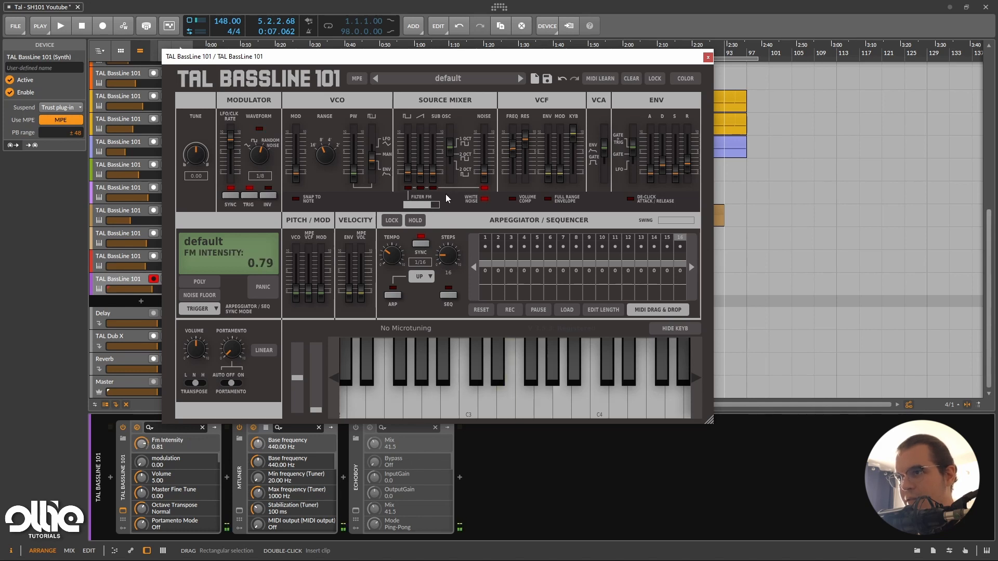
pyautogui.moveTo(687, 165); pyautogui.dragTo(668, 165)
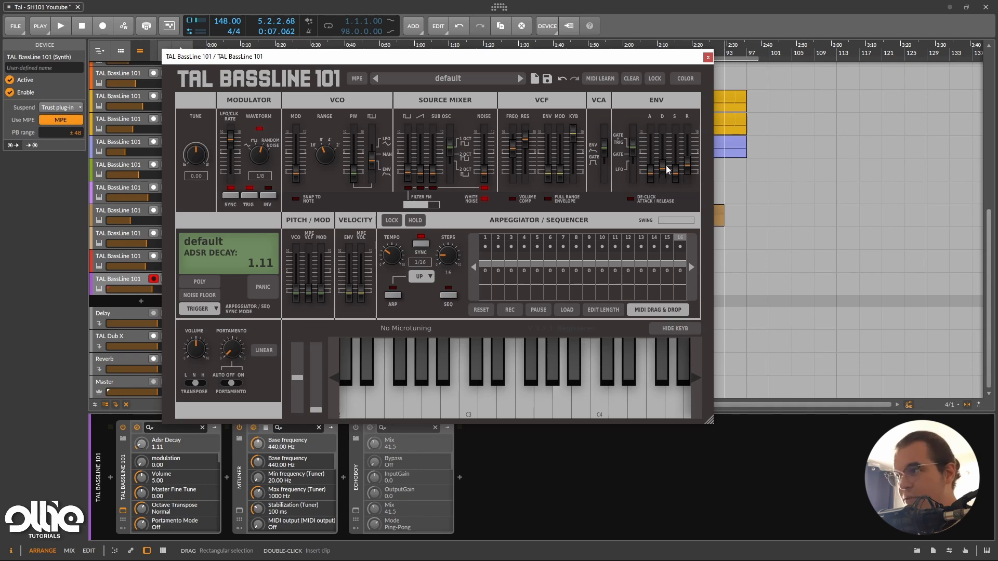
# Reposition the synth window over the arrangement, then set the VCA mode to Gate and the envelope sustain to 10.00.
pyautogui.moveTo(266, 58); pyautogui.dragTo(269, 309)
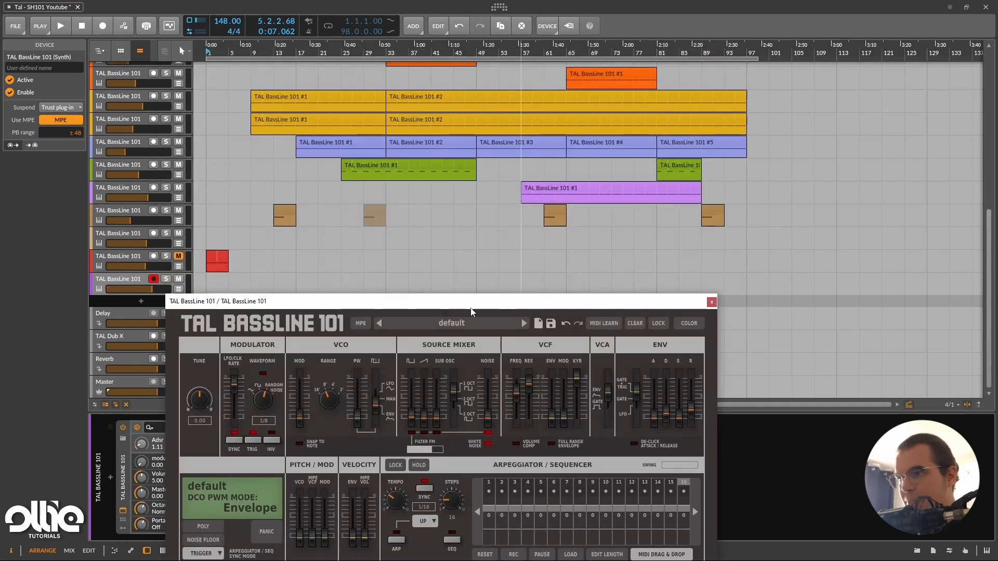
pyautogui.moveTo(472, 312); pyautogui.dragTo(478, 106)
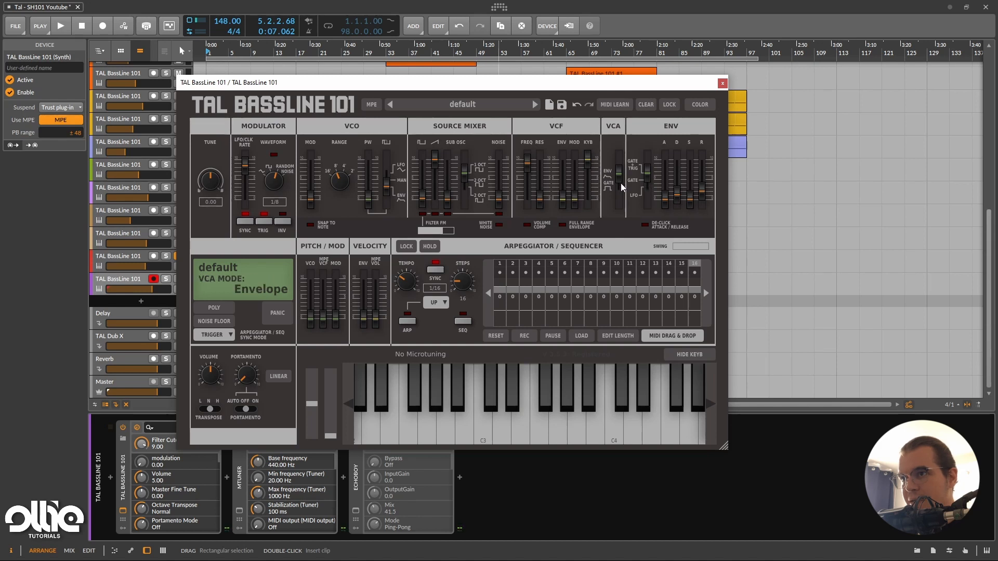
pyautogui.moveTo(621, 185); pyautogui.dragTo(621, 200)
pyautogui.moveTo(702, 205); pyautogui.dragTo(690, 158)
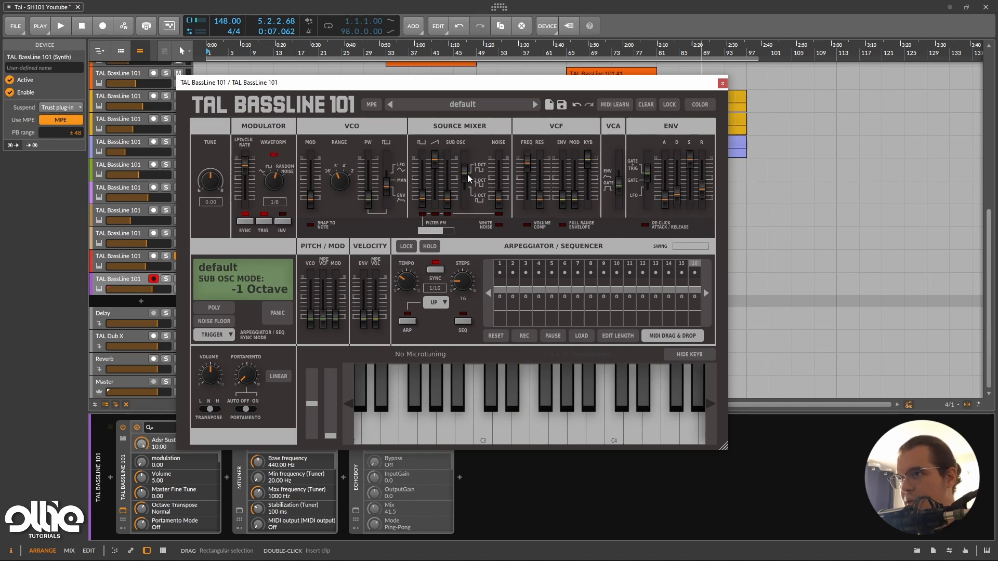
# Set the filter cutoff to 8.44 and the resonance to 6.67 with volume compensation enabled.
pyautogui.moveTo(528, 158); pyautogui.dragTo(532, 167)
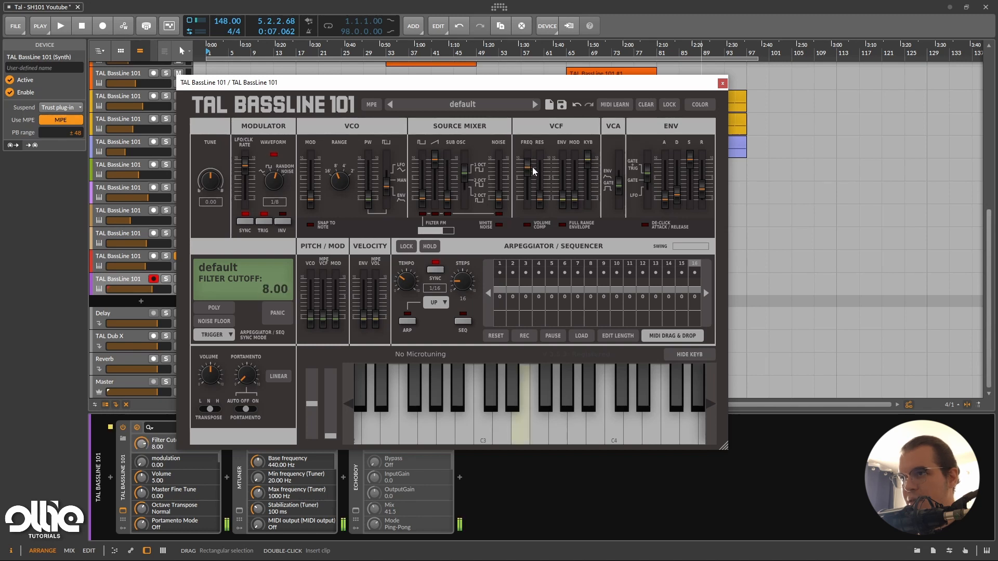
pyautogui.moveTo(538, 203); pyautogui.dragTo(548, 173)
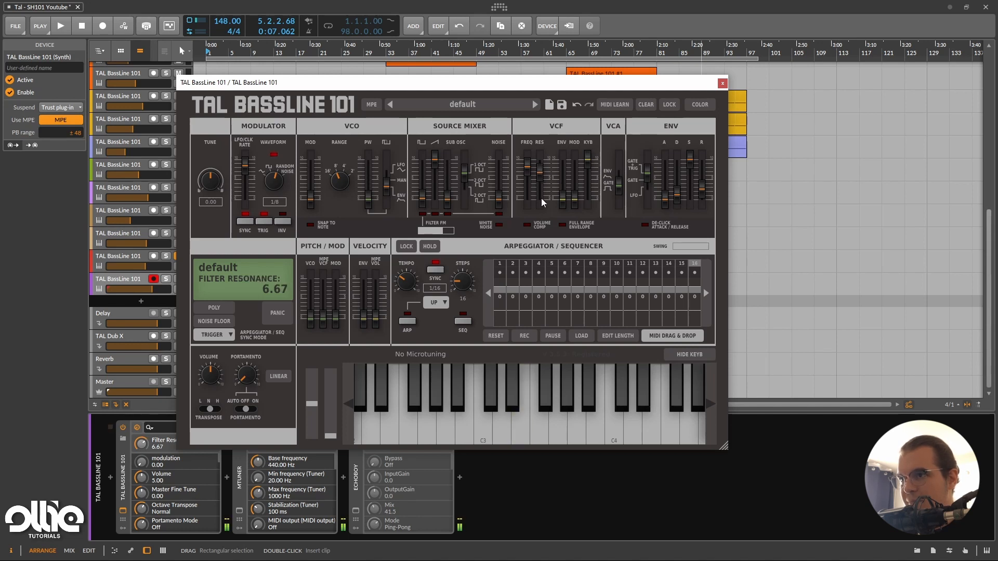
pyautogui.click(527, 226)
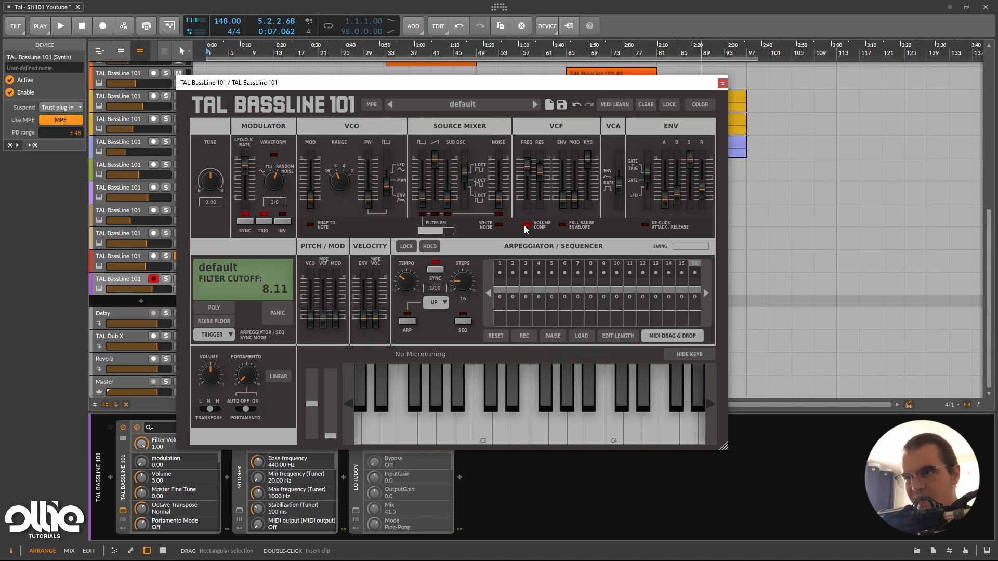
pyautogui.click(529, 168)
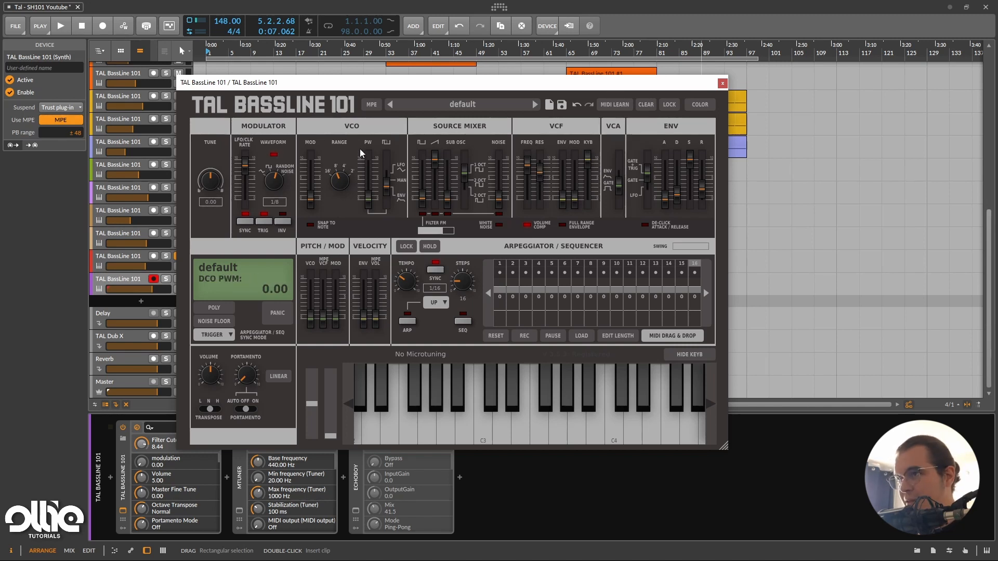
# Lower the VCO range and replace the saw with the sub oscillator at volume 10.00, with the filter cutoff at 6.44.
pyautogui.moveTo(337, 182); pyautogui.dragTo(336, 195)
pyautogui.moveTo(527, 165); pyautogui.dragTo(534, 180)
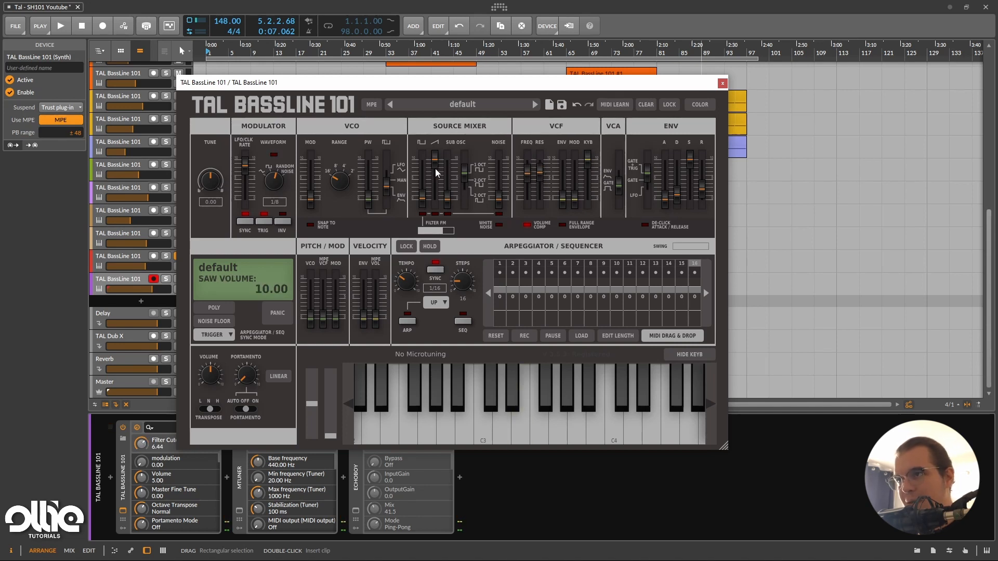
pyautogui.moveTo(434, 153)
pyautogui.mouseDown()
pyautogui.moveTo(436, 201)
pyautogui.moveTo(447, 157)
pyautogui.mouseUp()
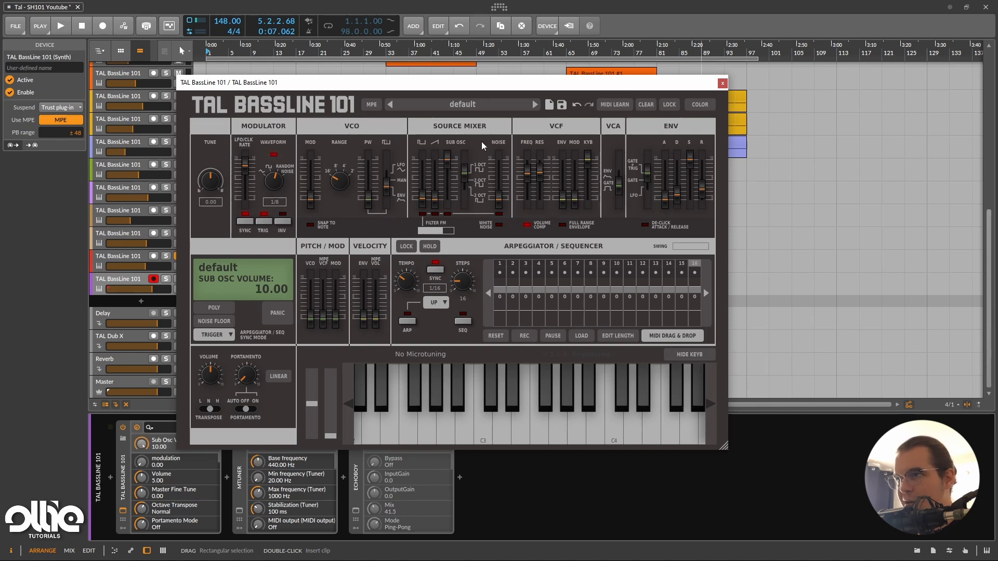
# Set the sub oscillator mode to -2 Octave and lower the filter cutoff to 5.44.
pyautogui.moveTo(527, 171); pyautogui.dragTo(552, 170)
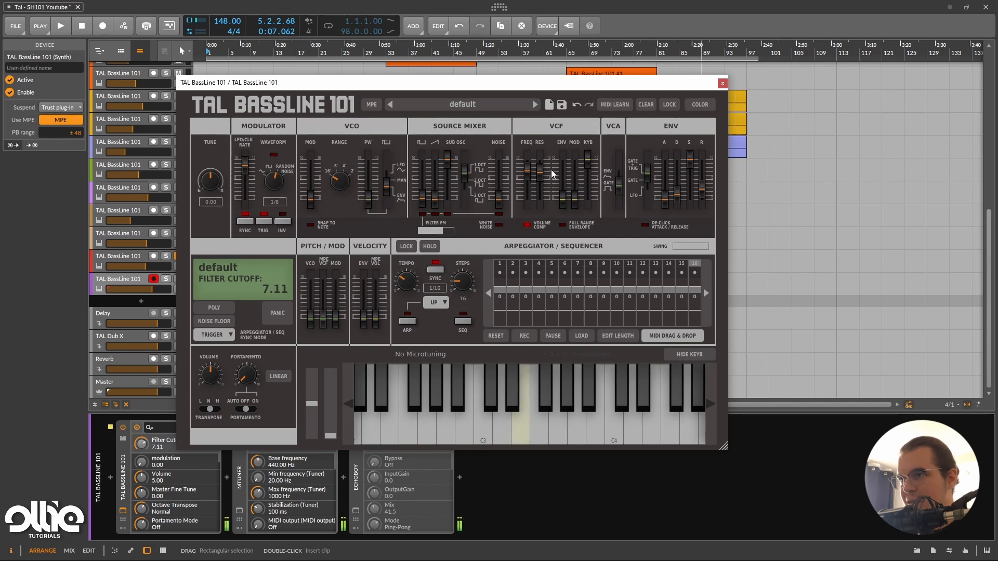
pyautogui.click(466, 185)
pyautogui.moveTo(530, 180); pyautogui.dragTo(558, 184)
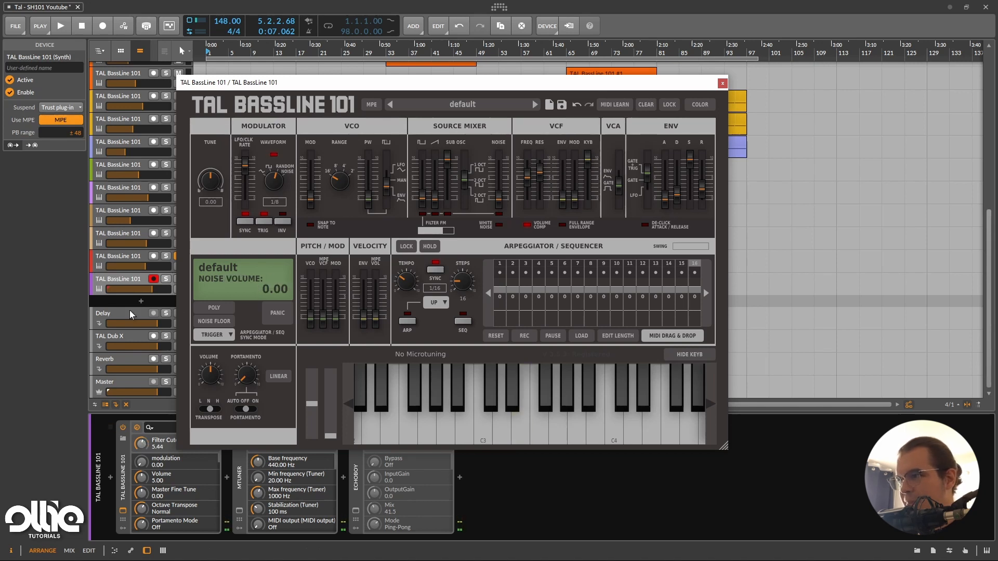
# Turn on the EchoBoy delay, open and close its window, and set the synth's filter cutoff to 6.33.
pyautogui.doubleClick(156, 290)
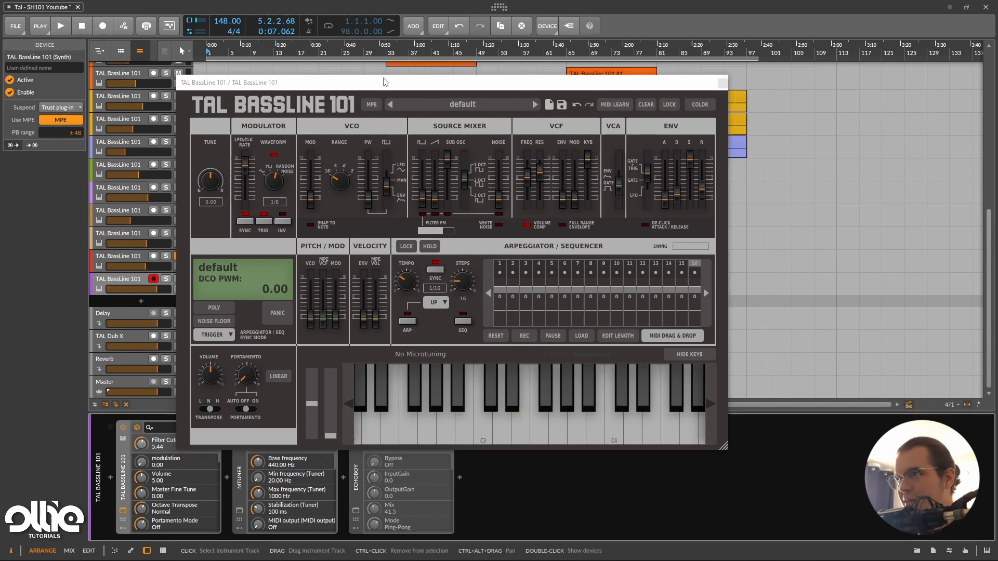
pyautogui.moveTo(354, 83); pyautogui.dragTo(351, 44)
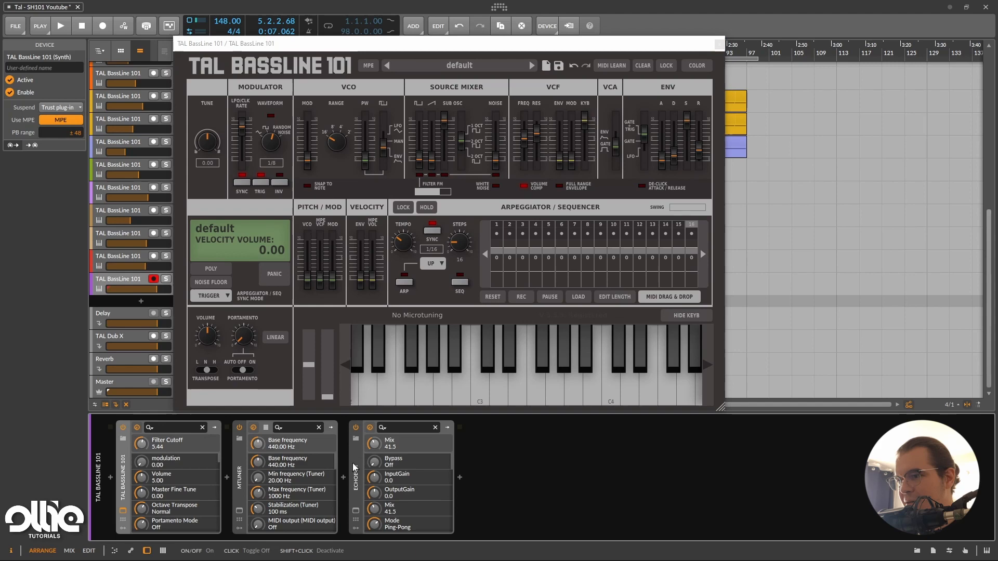
pyautogui.click(355, 510)
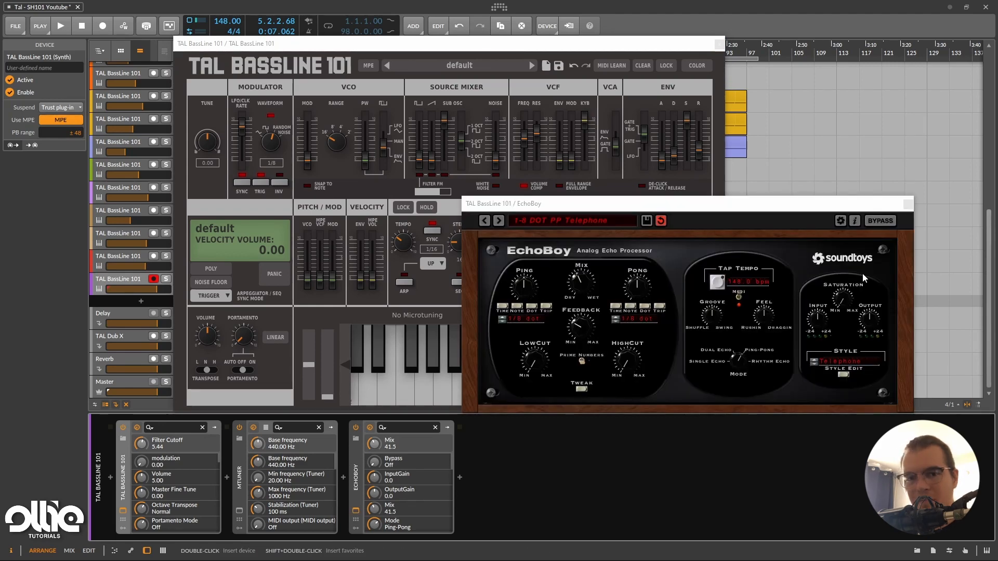
pyautogui.click(908, 204)
pyautogui.moveTo(524, 137)
pyautogui.mouseDown()
pyautogui.moveTo(530, 124)
pyautogui.moveTo(532, 149)
pyautogui.moveTo(544, 120)
pyautogui.moveTo(540, 139)
pyautogui.moveTo(542, 130)
pyautogui.moveTo(525, 142)
pyautogui.moveTo(535, 126)
pyautogui.moveTo(536, 137)
pyautogui.mouseUp()
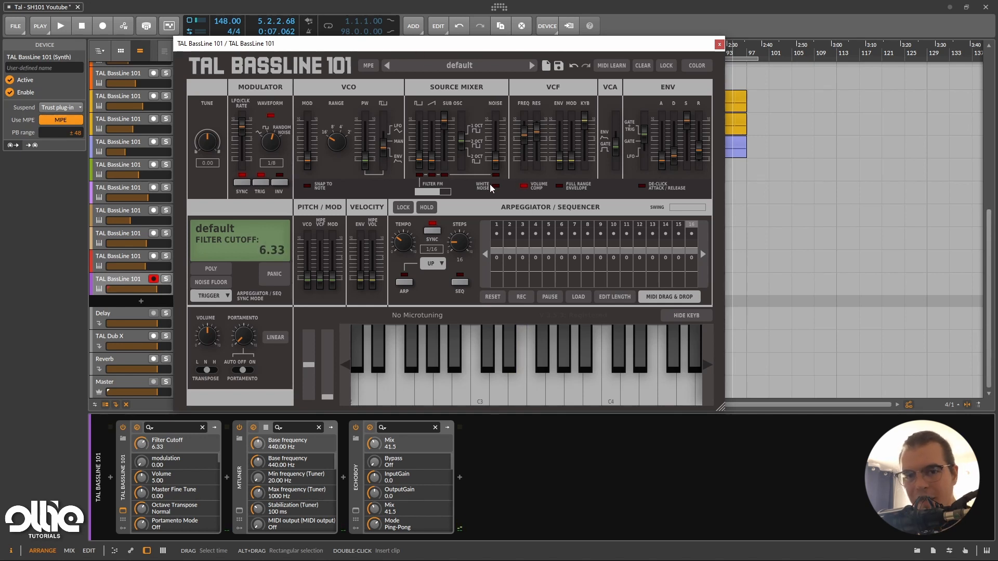
# Turn off tempo sync for the Rectangle LFO and raise the VCF's LFO modulation with the filter cutoff at 5.24.
pyautogui.moveTo(498, 128)
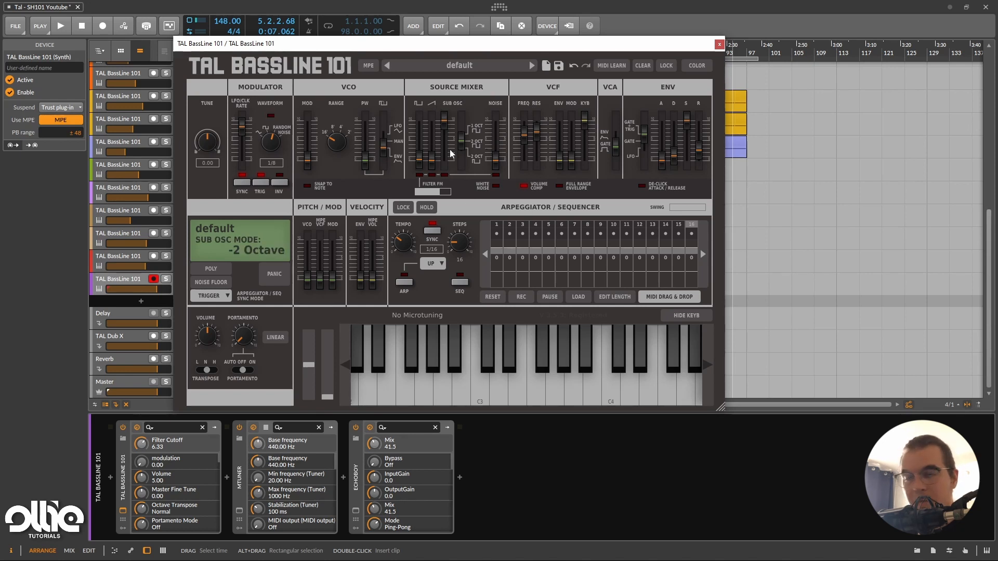
pyautogui.moveTo(267, 144); pyautogui.dragTo(254, 159)
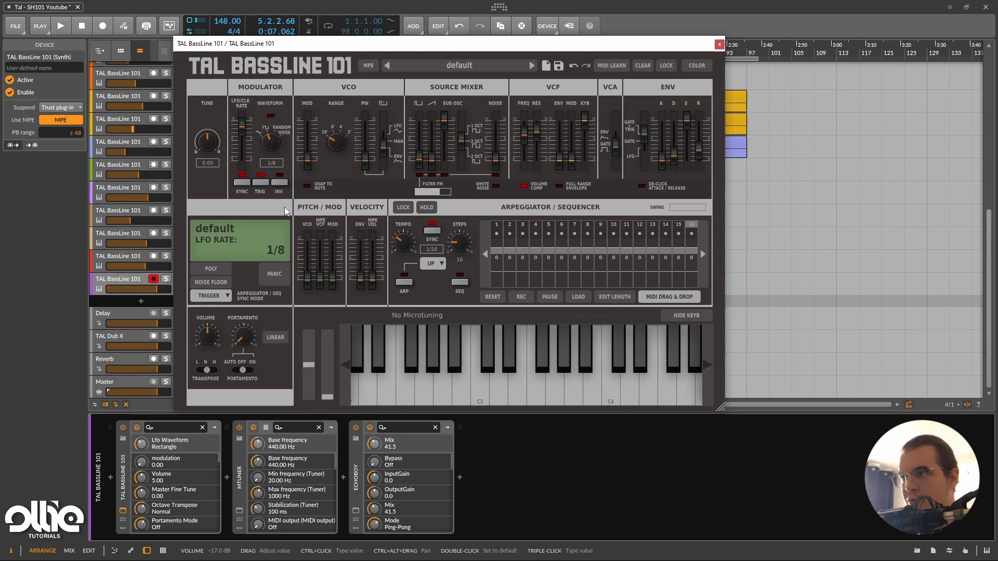
pyautogui.click(242, 183)
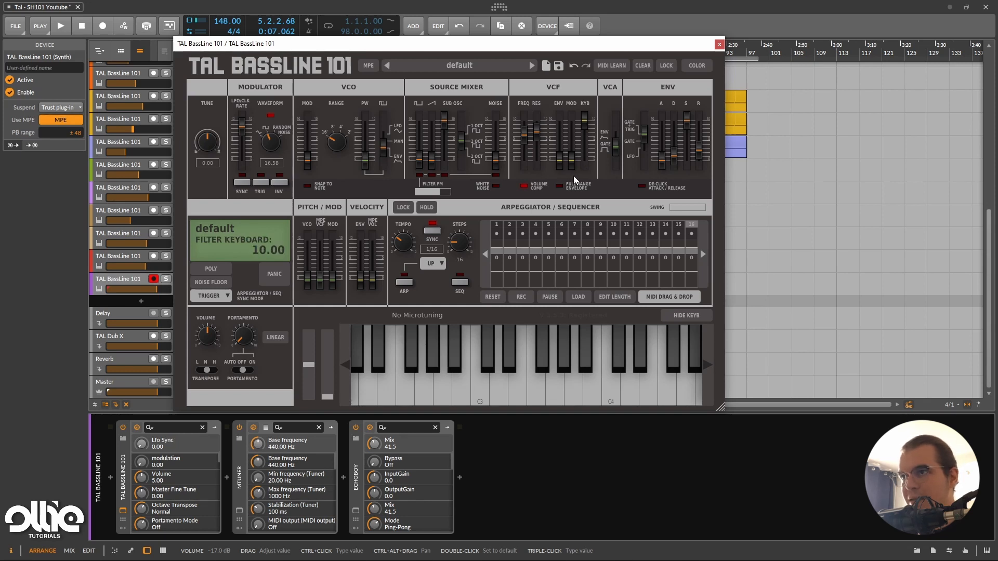
pyautogui.moveTo(573, 175); pyautogui.dragTo(516, 135)
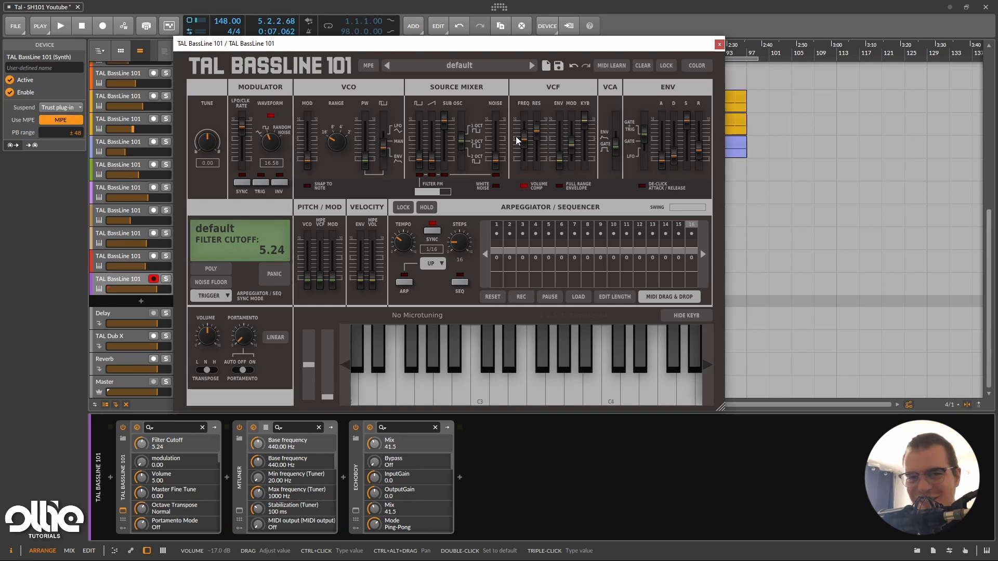
pyautogui.click(536, 130)
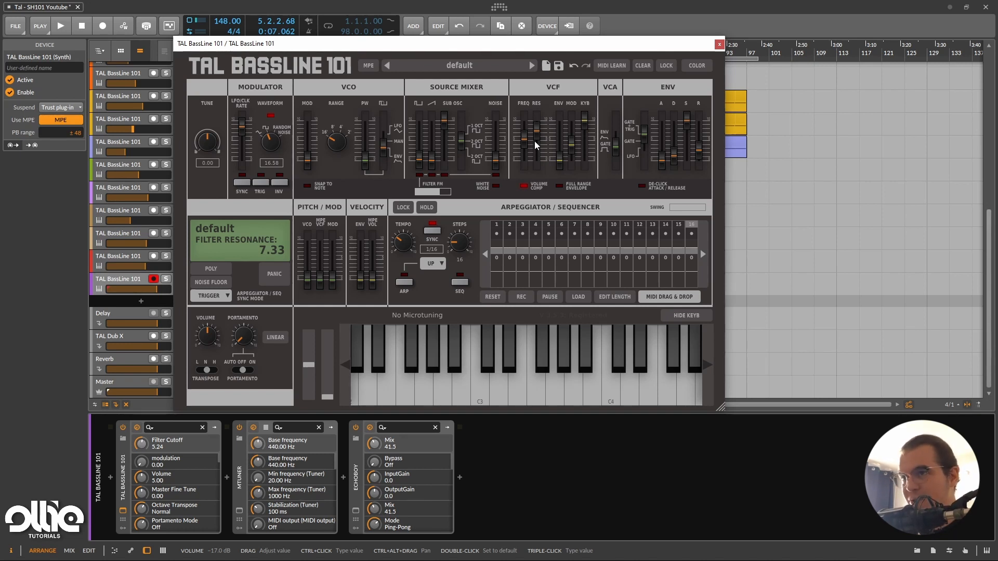
# Disable filter volume compensation and set the VCF's LFO modulation and keyboard tracking to 0.00.
pyautogui.click(525, 185)
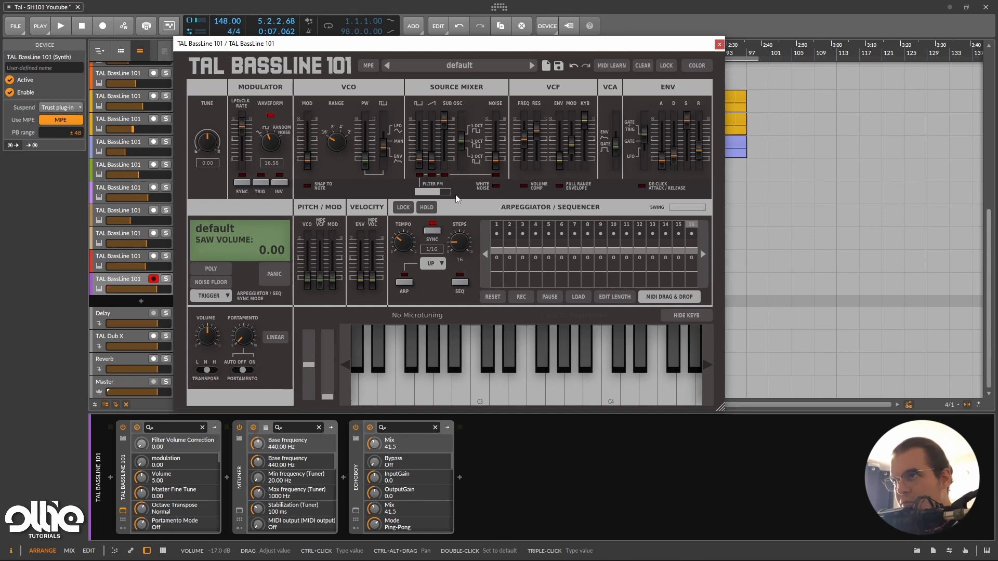
pyautogui.moveTo(572, 145); pyautogui.dragTo(573, 167)
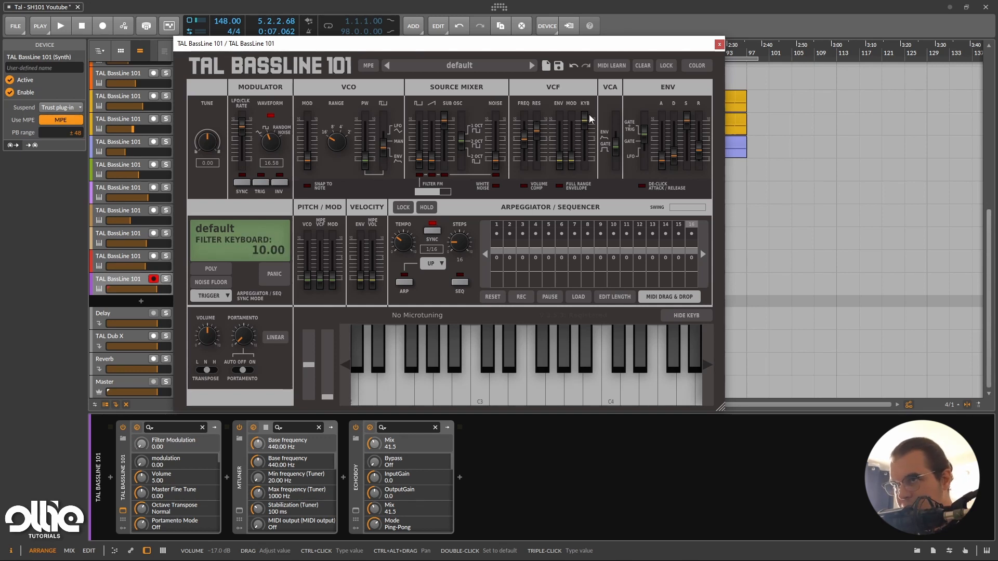
pyautogui.moveTo(586, 121); pyautogui.dragTo(587, 165)
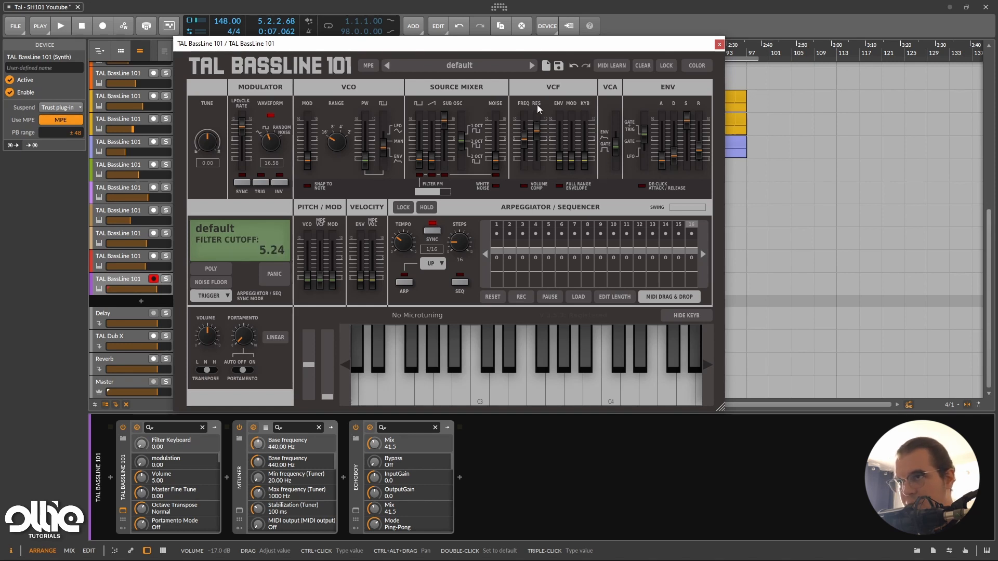
# Turn off EchoBoy and set the filter resonance to 8.22 and cutoff to 2.80 with volume compensation enabled.
pyautogui.moveTo(520, 137); pyautogui.dragTo(543, 126)
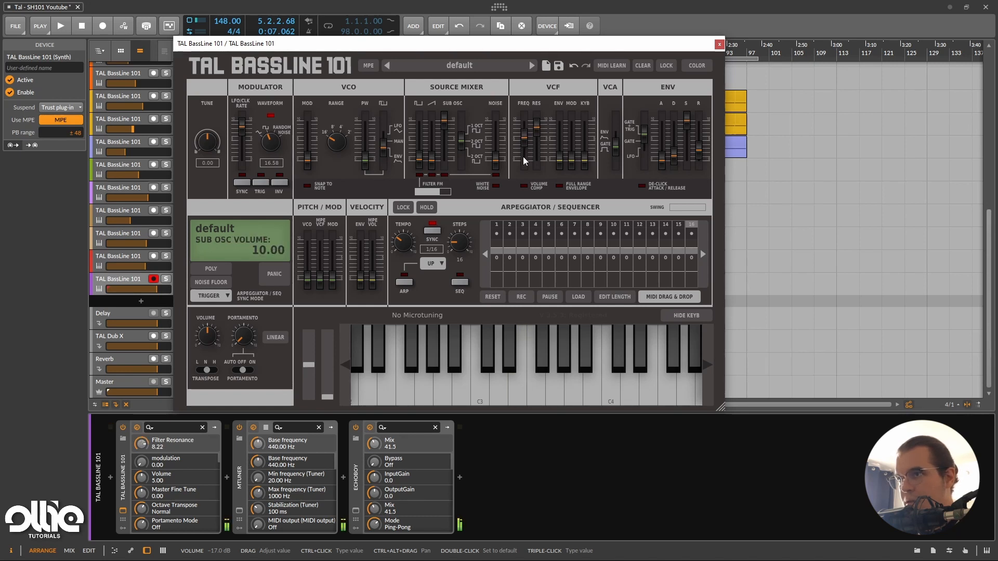
pyautogui.click(358, 426)
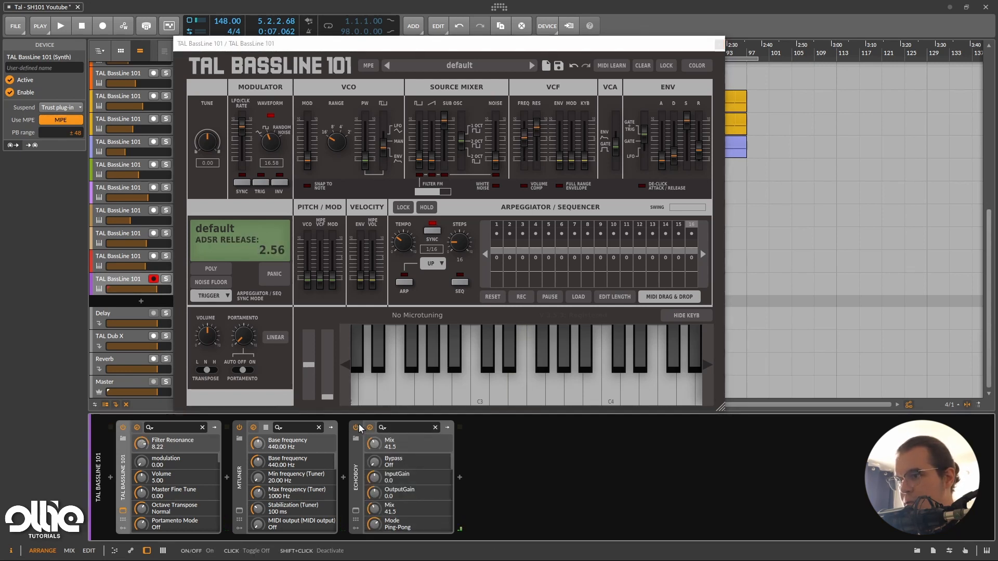
pyautogui.moveTo(525, 164); pyautogui.dragTo(528, 160)
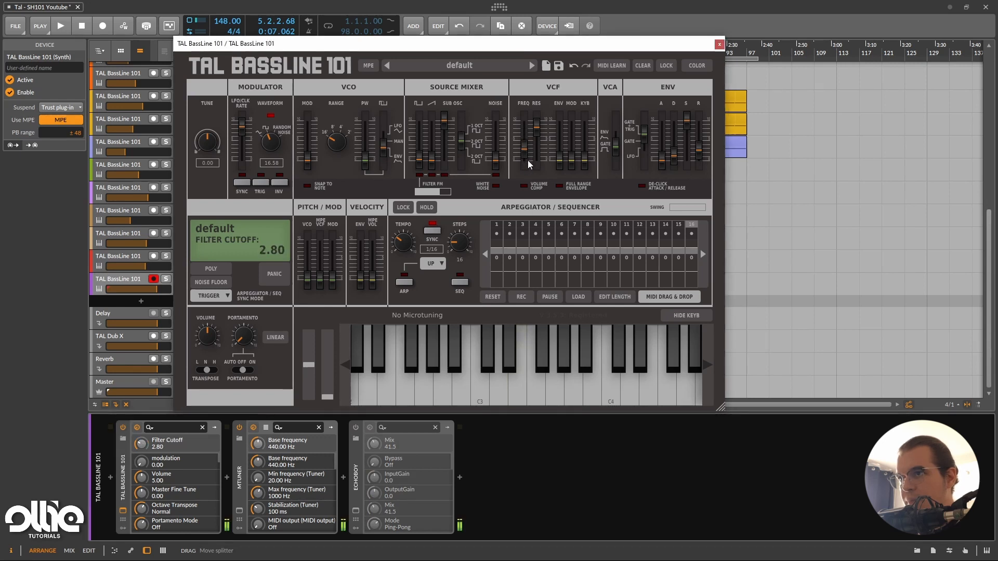
pyautogui.click(525, 186)
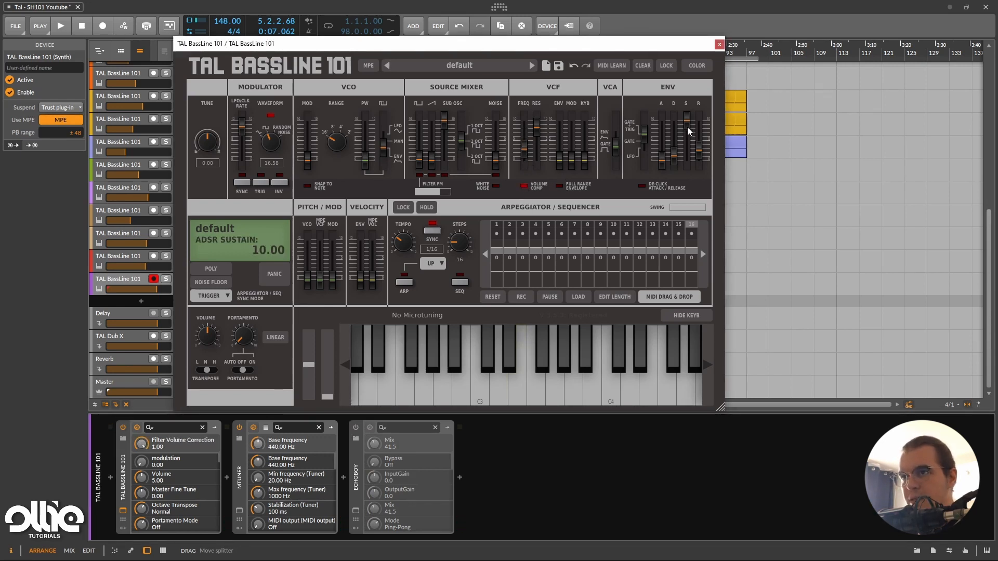
# Set the VCA mode to Envelope and the filter envelope amount to 8.56 in full range, with a resonance of 9.67.
pyautogui.moveTo(674, 152); pyautogui.dragTo(618, 98)
pyautogui.moveTo(559, 158); pyautogui.dragTo(573, 123)
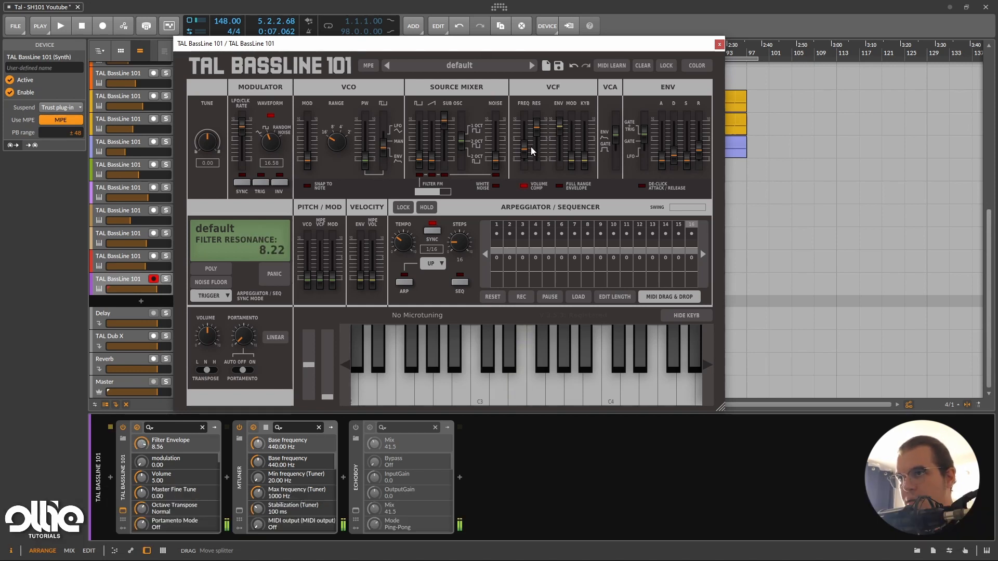
pyautogui.moveTo(527, 146); pyautogui.dragTo(555, 131)
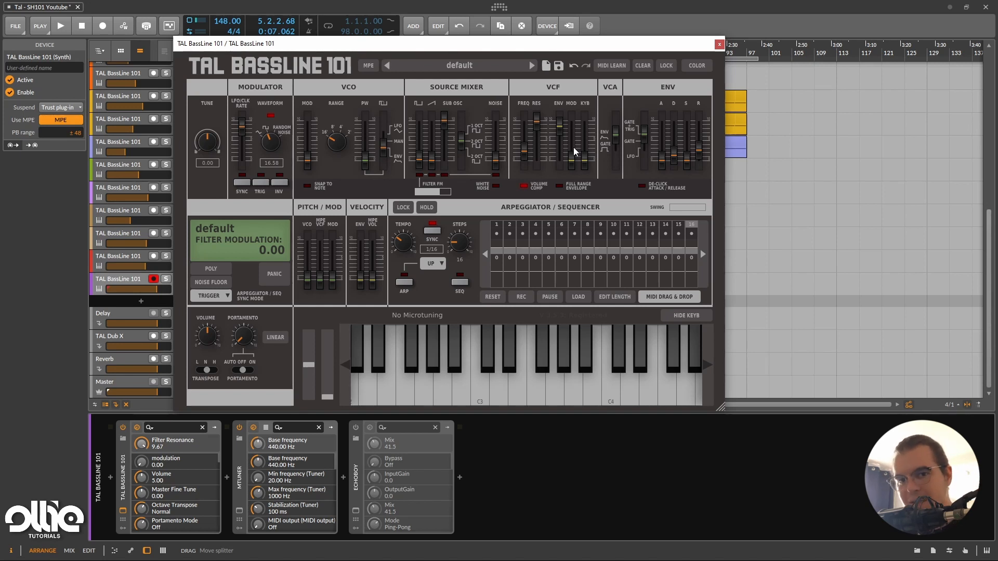
pyautogui.click(560, 187)
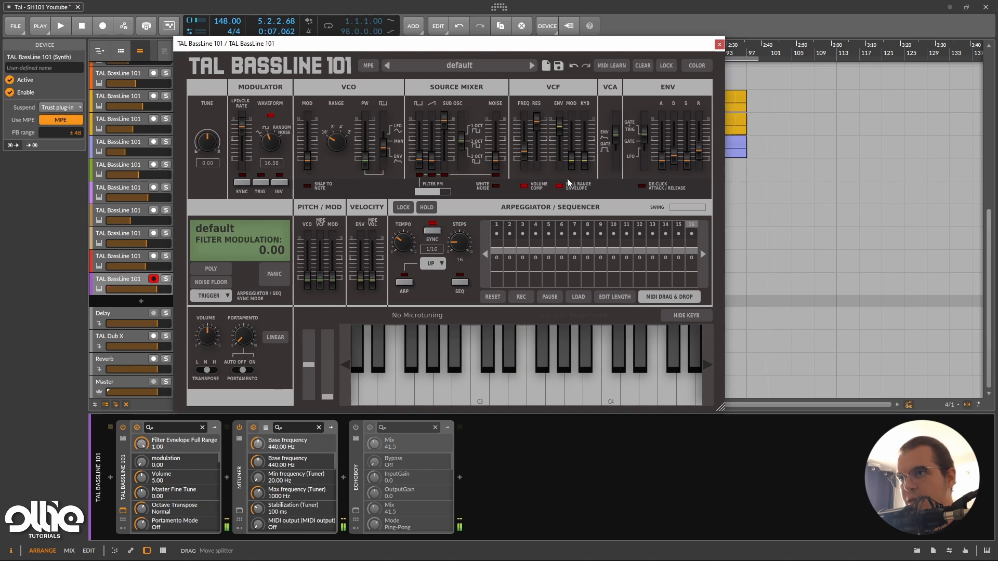
# Reset the VCF envelope amount to 0.00, set the VCA mode to Gate and leave the ADSR De-Click off.
pyautogui.click(561, 134)
pyautogui.moveTo(562, 133); pyautogui.dragTo(566, 133)
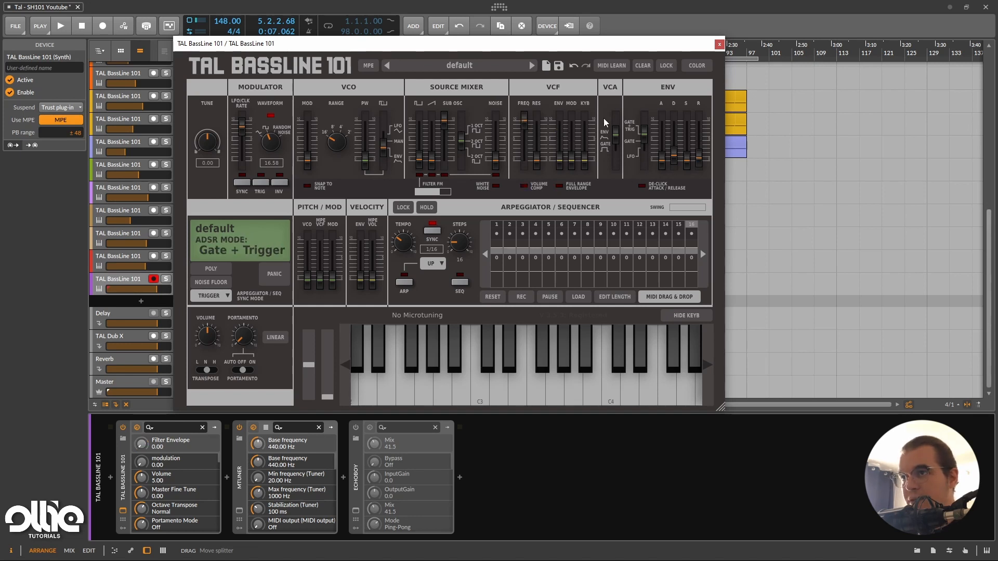
pyautogui.click(615, 138)
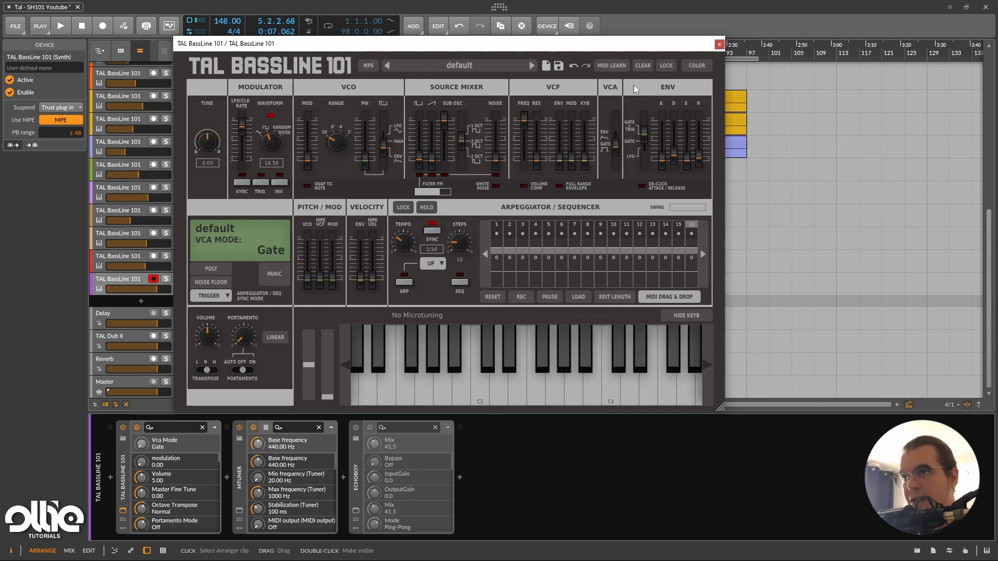
pyautogui.click(647, 186)
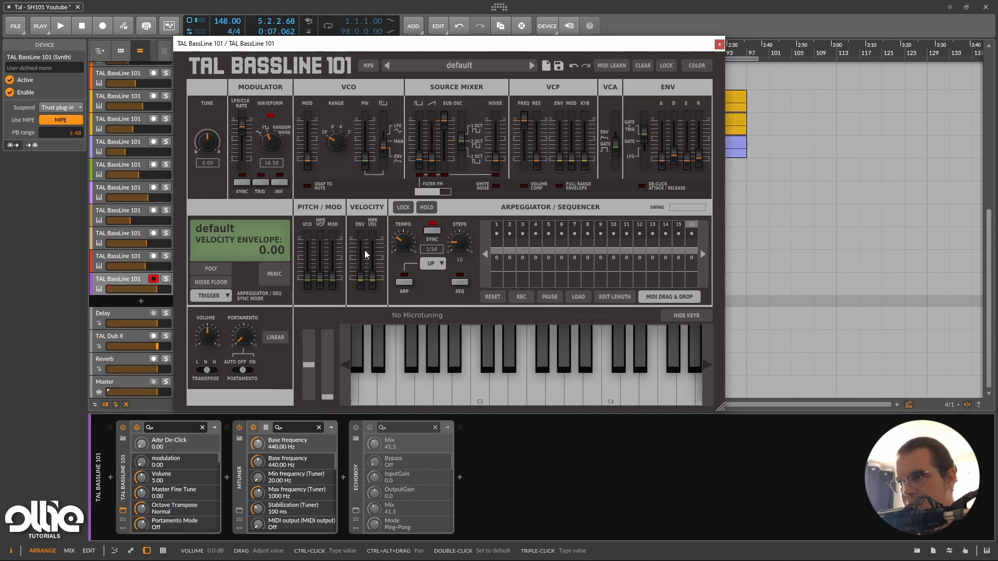
# Try out the velocity amounts for the envelope and the volume.
pyautogui.moveTo(359, 278)
pyautogui.mouseDown()
pyautogui.moveTo(367, 289)
pyautogui.moveTo(383, 195)
pyautogui.moveTo(375, 288)
pyautogui.mouseUp()
pyautogui.click(363, 285)
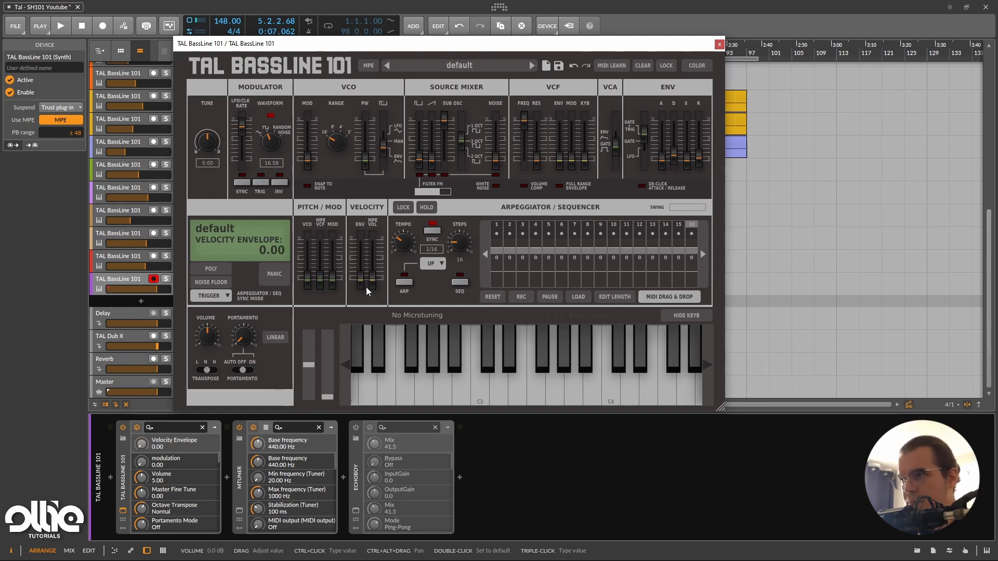
pyautogui.click(371, 286)
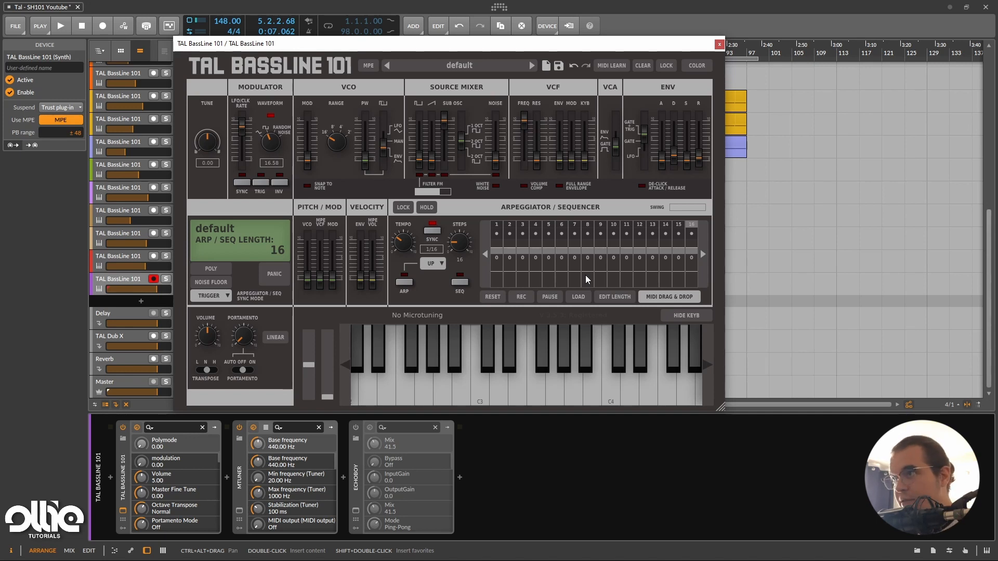
# Enter varied note offsets in the sequencer, starting 2, 8, 0, 2, 1, 4, 0, 6 and with 5 on step 11.
pyautogui.moveTo(481, 44); pyautogui.dragTo(506, 51)
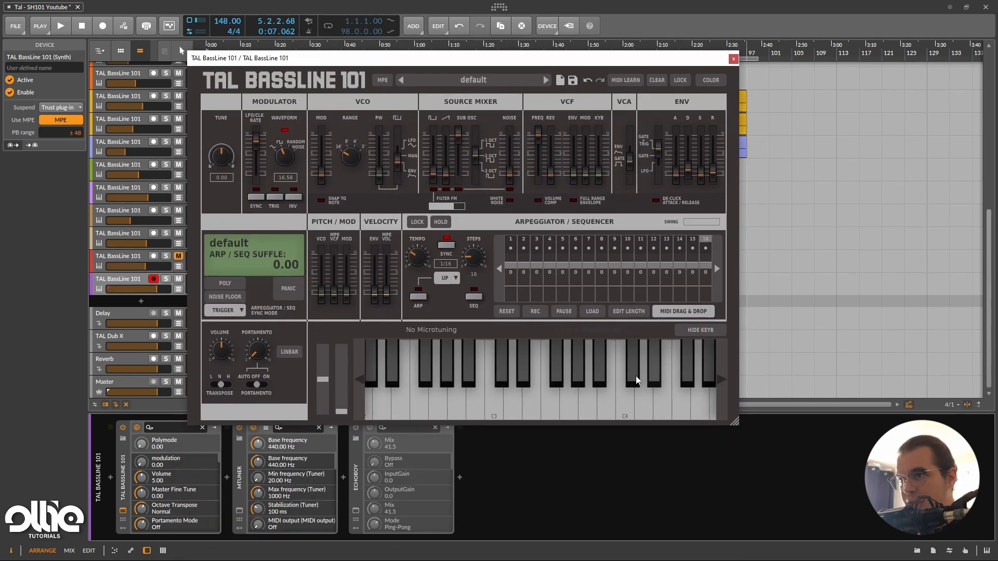
pyautogui.click(513, 285)
pyautogui.click(526, 294)
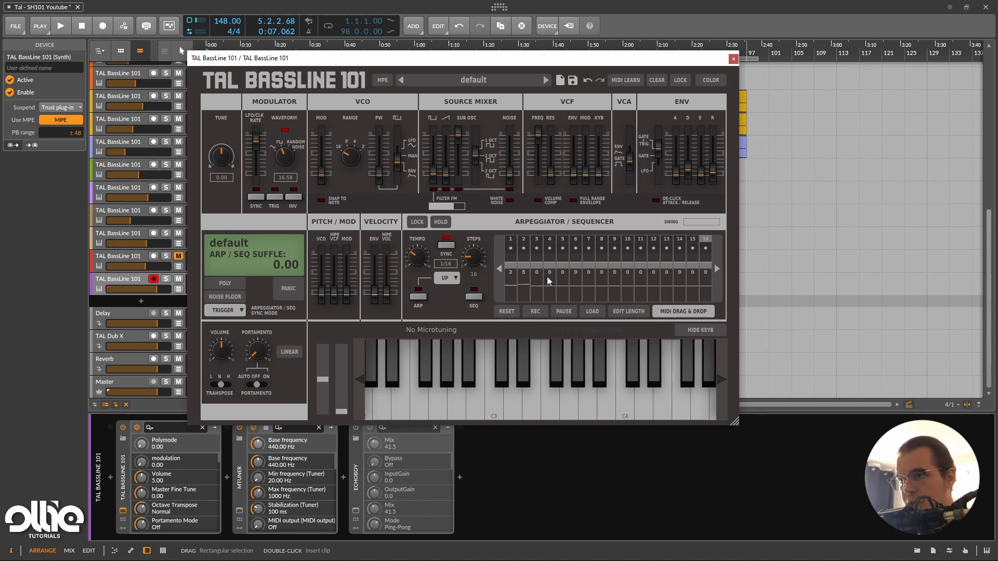
pyautogui.click(597, 284)
pyautogui.click(551, 285)
pyautogui.click(581, 283)
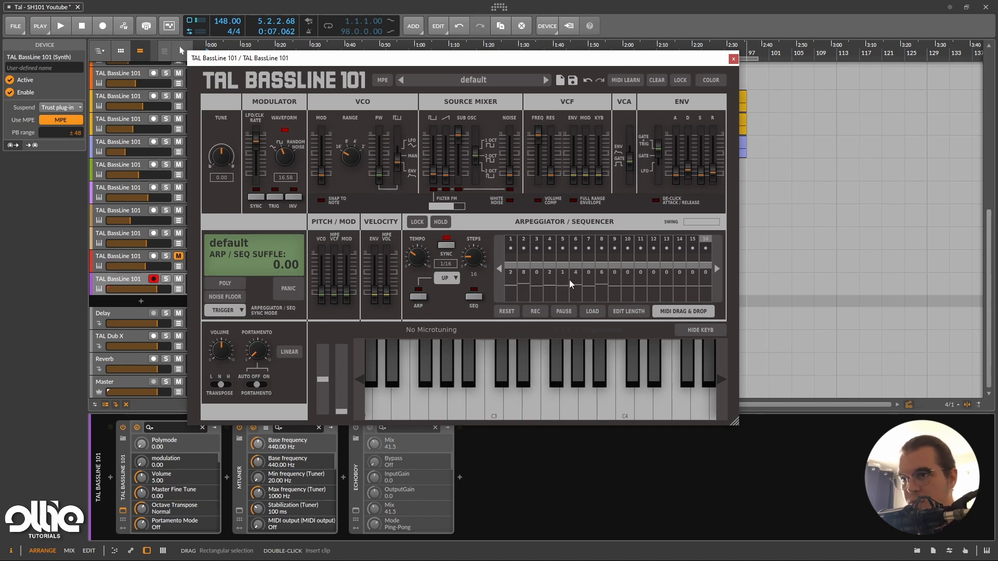
pyautogui.click(640, 287)
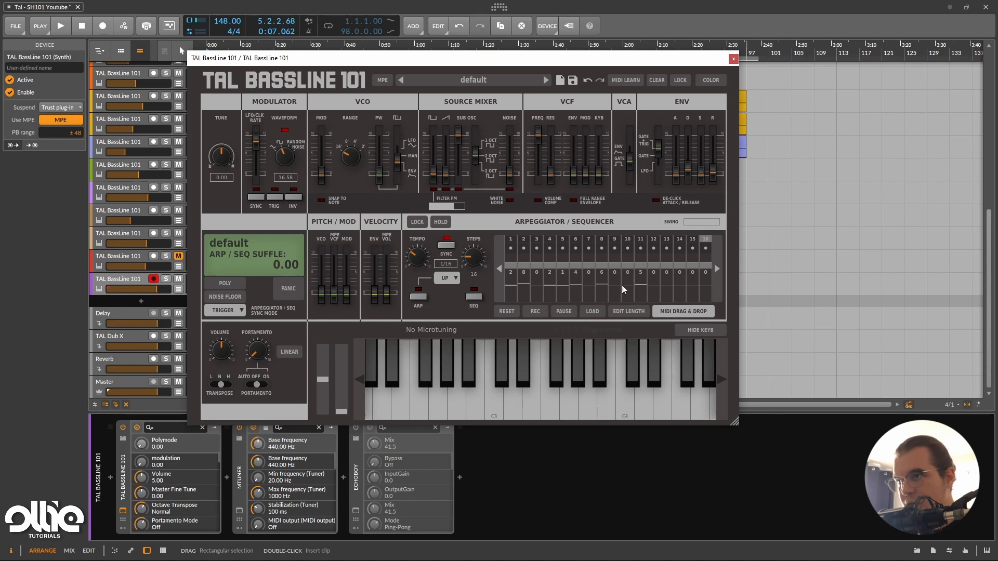
# Try a sequence length of 96 steps and reset it to 16.
pyautogui.moveTo(473, 257); pyautogui.dragTo(568, 128)
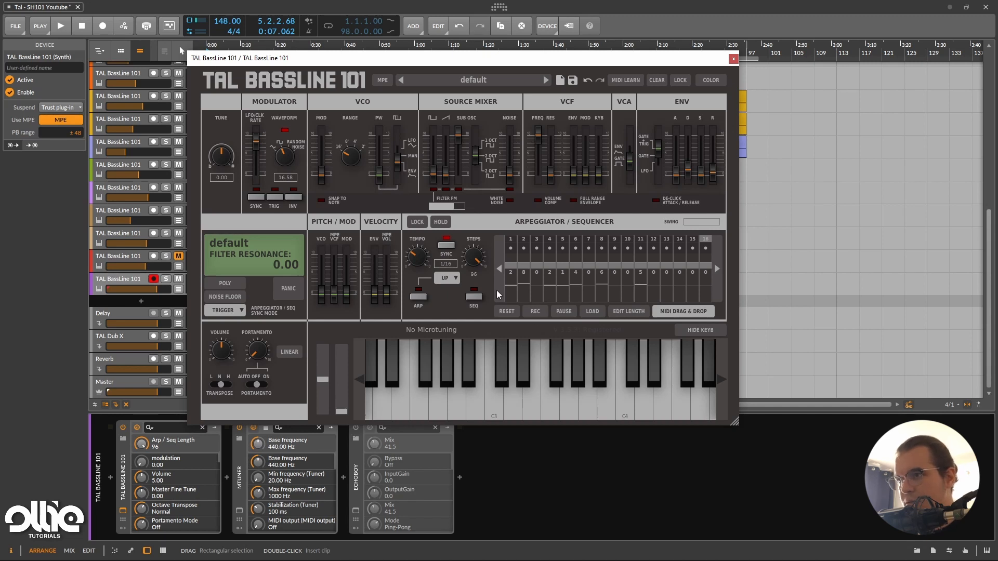
pyautogui.doubleClick(475, 264)
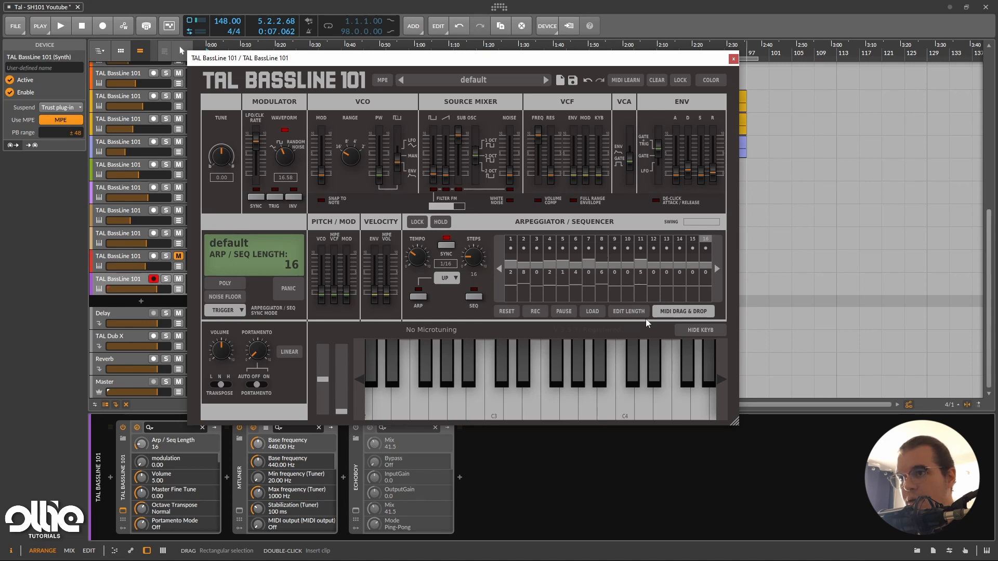
# Switch the sequencer's step editing from velocity to note length and enable the sequencer.
pyautogui.click(629, 312)
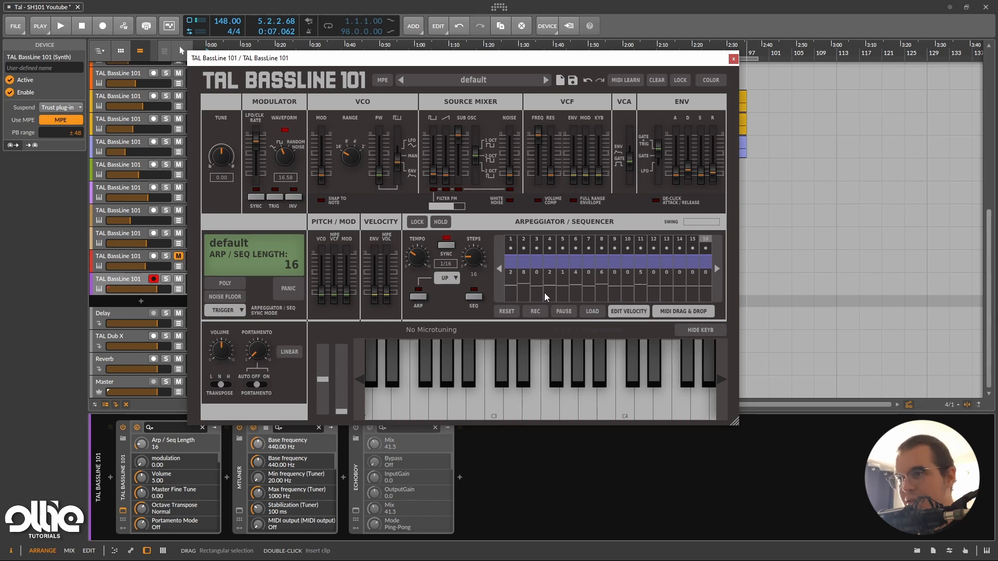
pyautogui.click(472, 302)
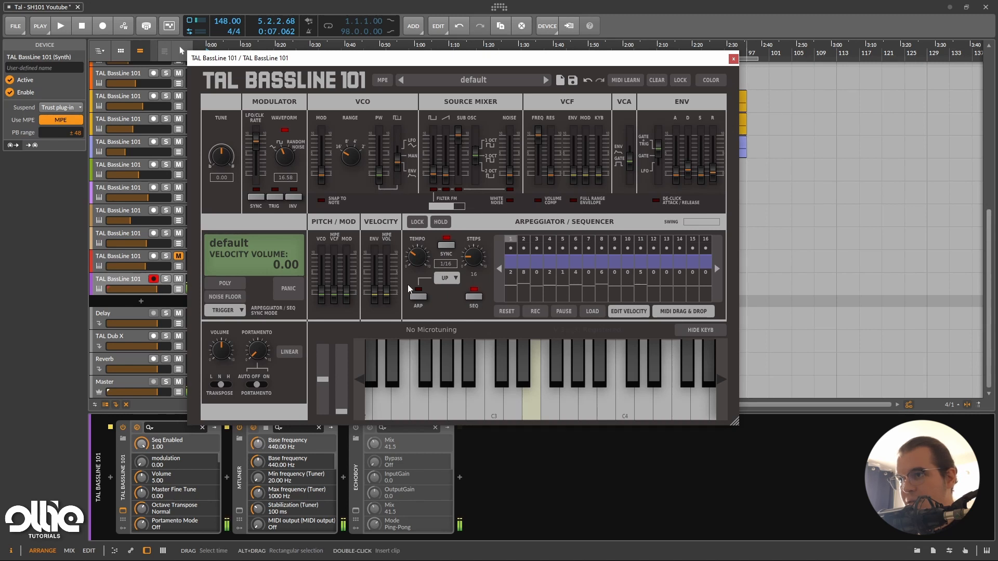
# Replace the sub oscillator with the sawtooth at full volume in the source mixer, keeping the DCO range at 8'.
pyautogui.click(459, 136)
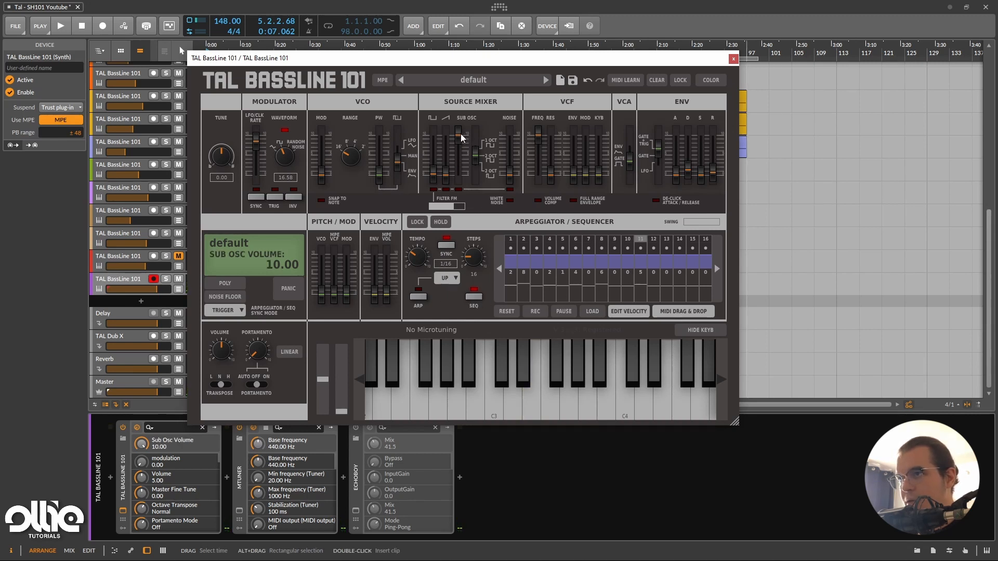
pyautogui.moveTo(461, 136); pyautogui.dragTo(462, 48)
pyautogui.moveTo(352, 154); pyautogui.dragTo(373, 137)
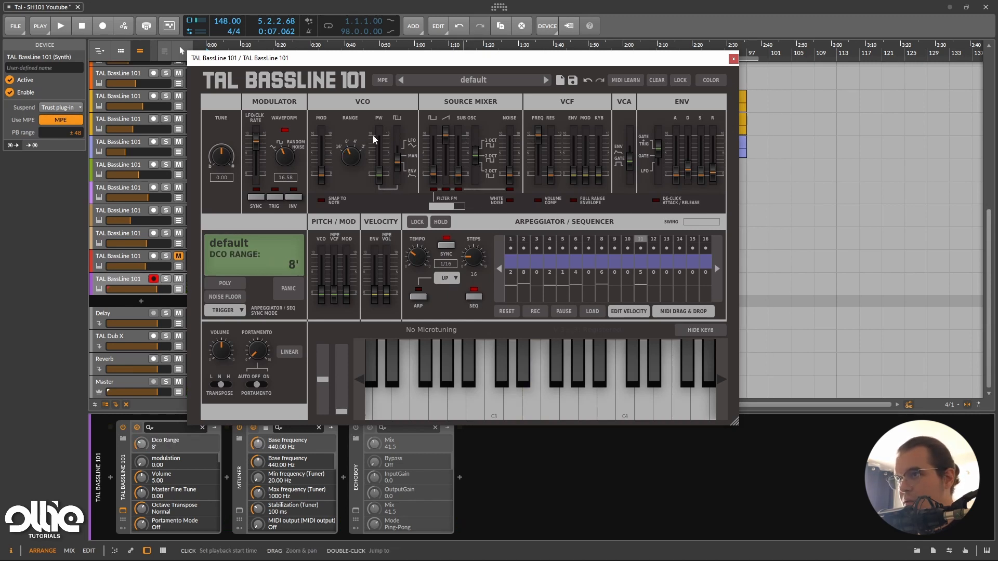
pyautogui.click(383, 178)
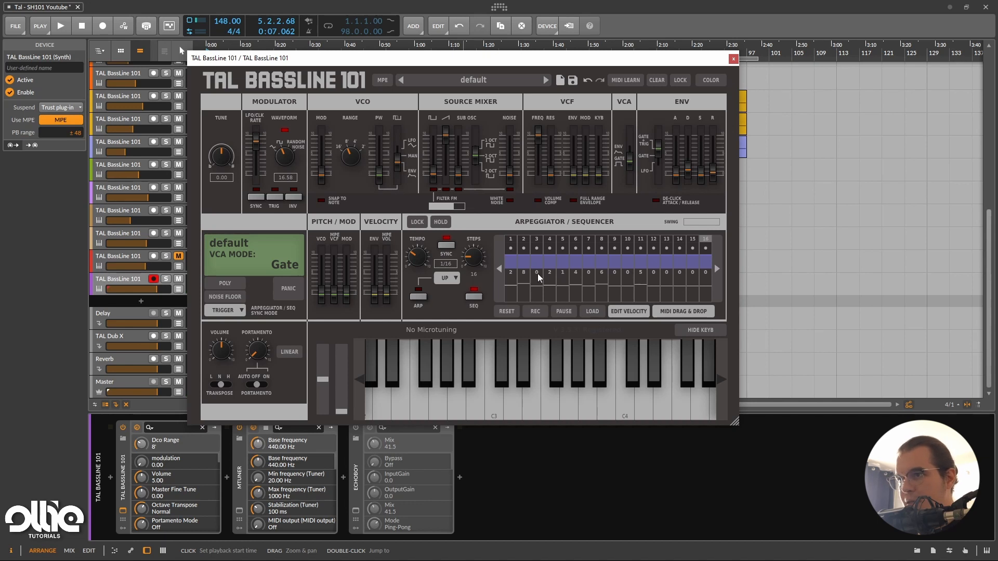
# Randomize the sequencer's step lengths with Random Note Length I and adjust the note offsets of the last steps.
pyautogui.rightClick(511, 245)
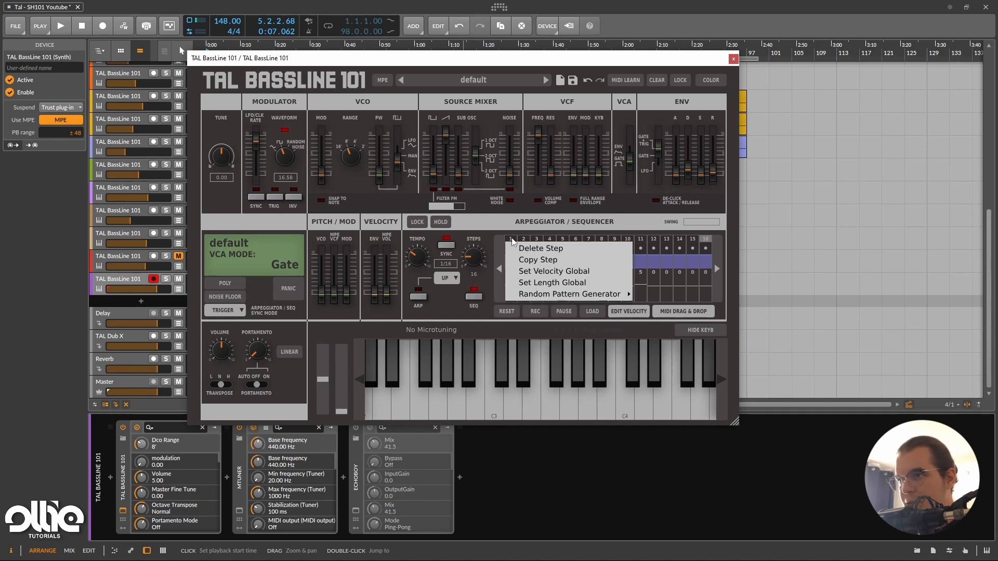
pyautogui.moveTo(559, 294)
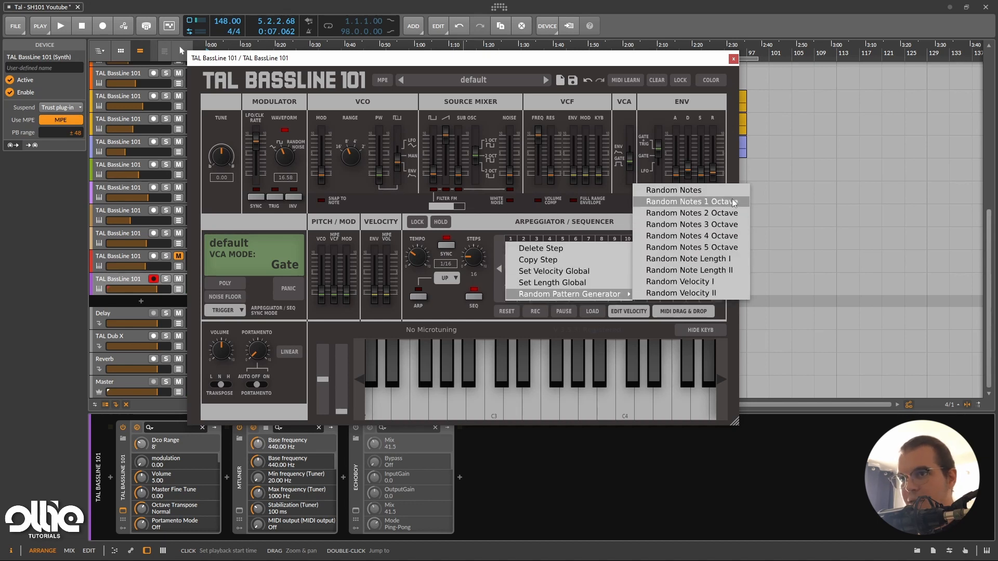
pyautogui.click(734, 260)
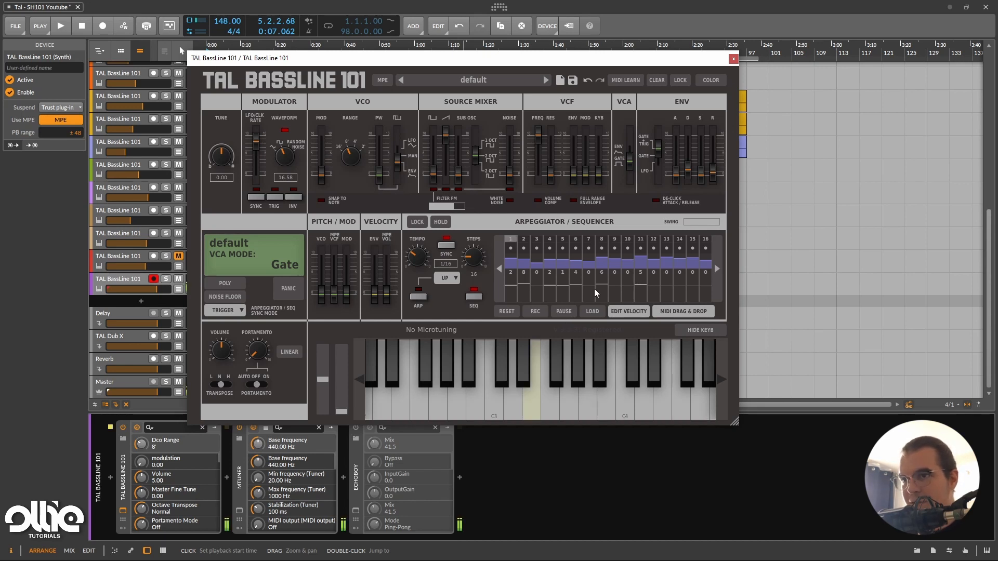
pyautogui.moveTo(693, 290); pyautogui.dragTo(679, 280)
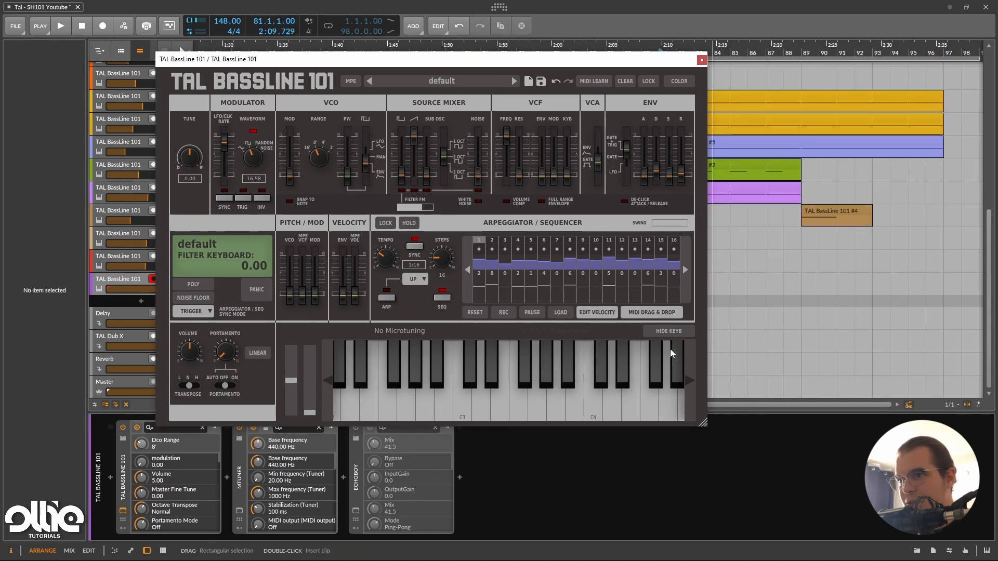
# Export the sequencer pattern as a MIDI clip onto the synth's purple track at bar 81 and open it in the note editor.
pyautogui.moveTo(454, 59); pyautogui.dragTo(337, 54)
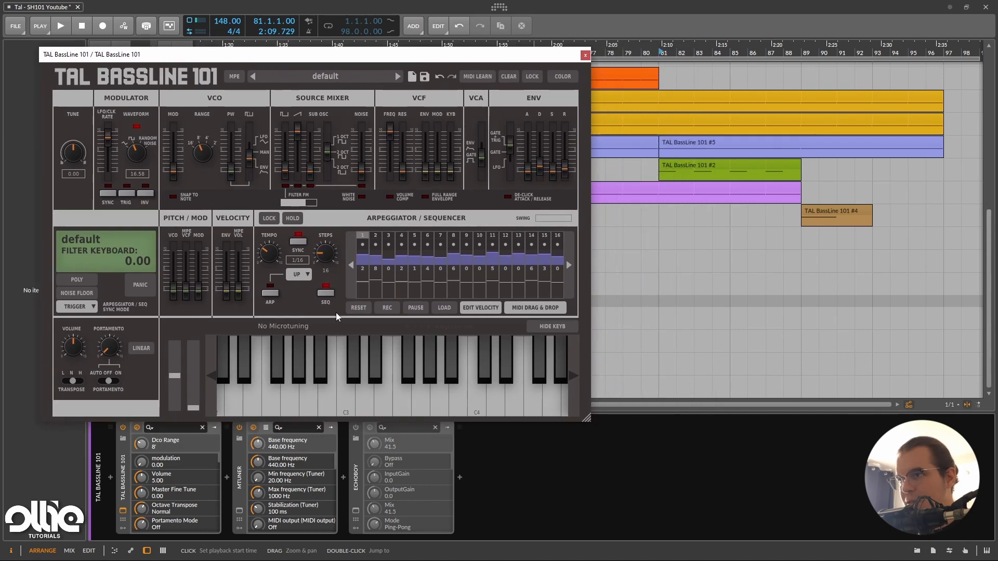
pyautogui.moveTo(535, 308); pyautogui.dragTo(662, 283)
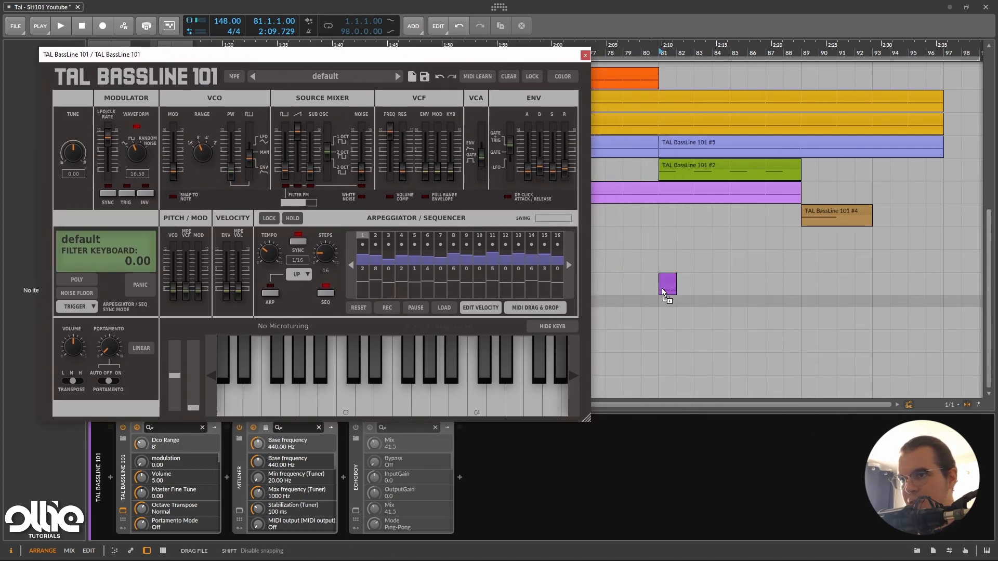
pyautogui.scroll(5, 676, 284)
pyautogui.doubleClick(657, 276)
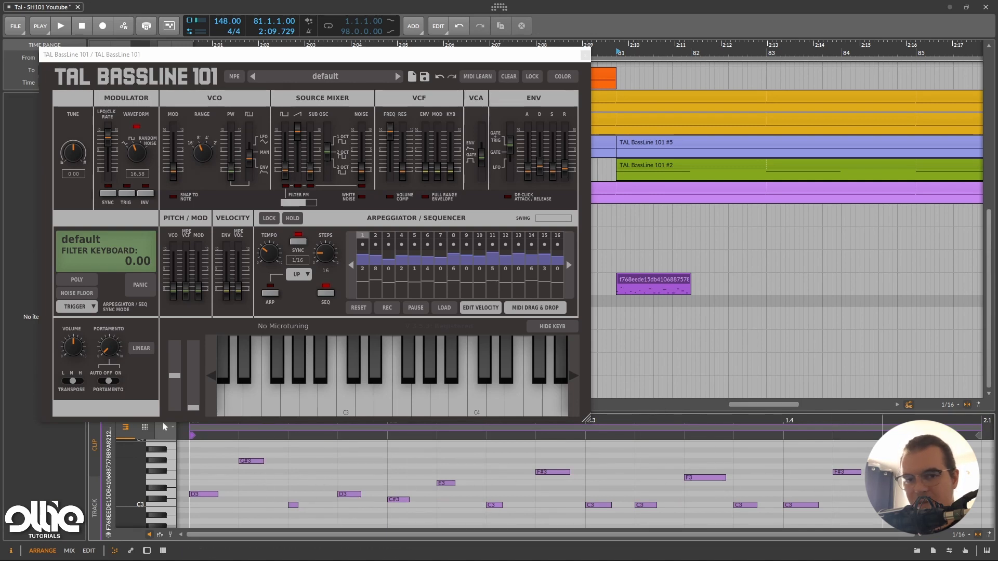
# Try the alternative step mode on sequencer step 4 and restore the original one.
pyautogui.click(403, 245)
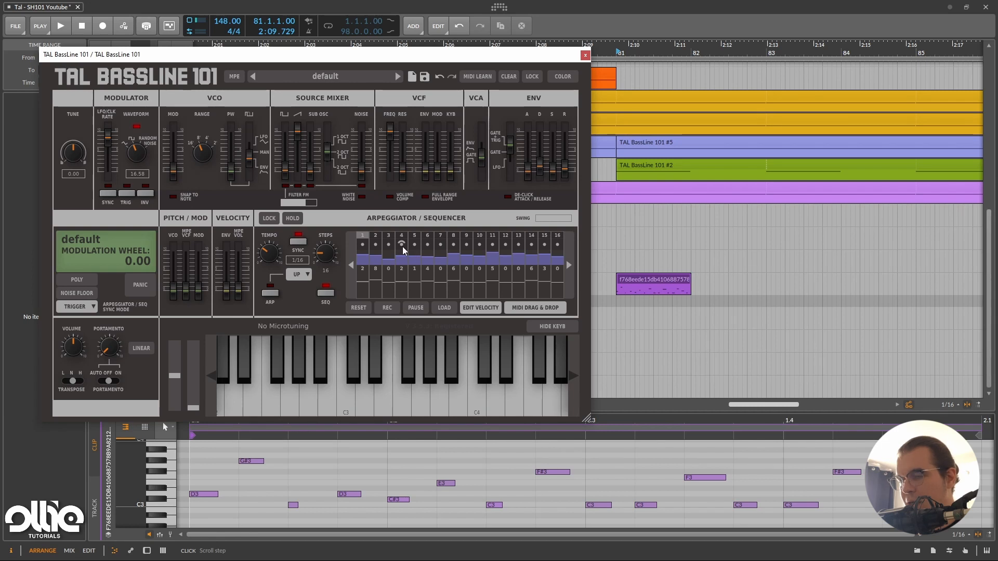
pyautogui.click(401, 246)
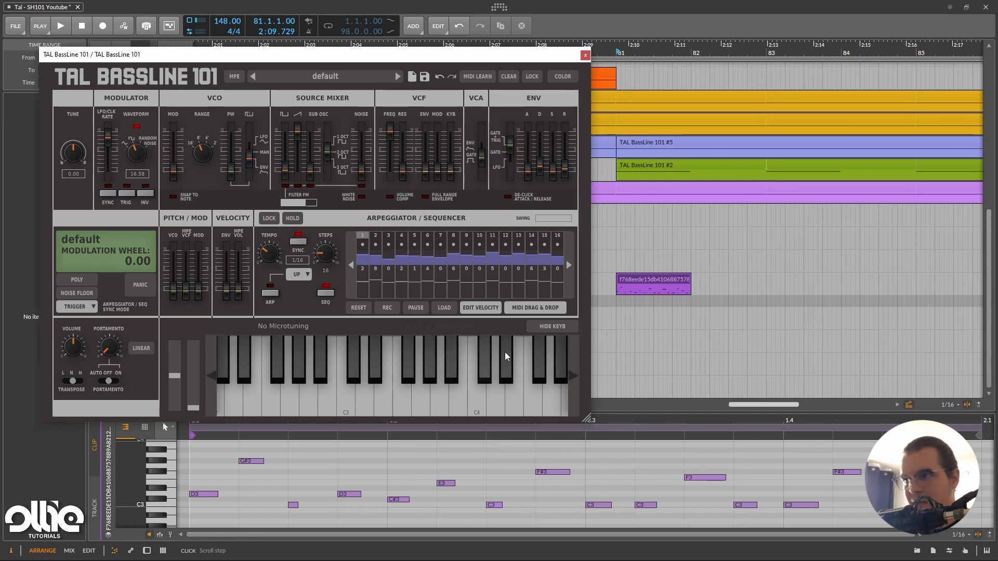
# Delete the exported MIDI clip at bar 81 and close the TAL BassLine 101 window.
pyautogui.click(652, 276)
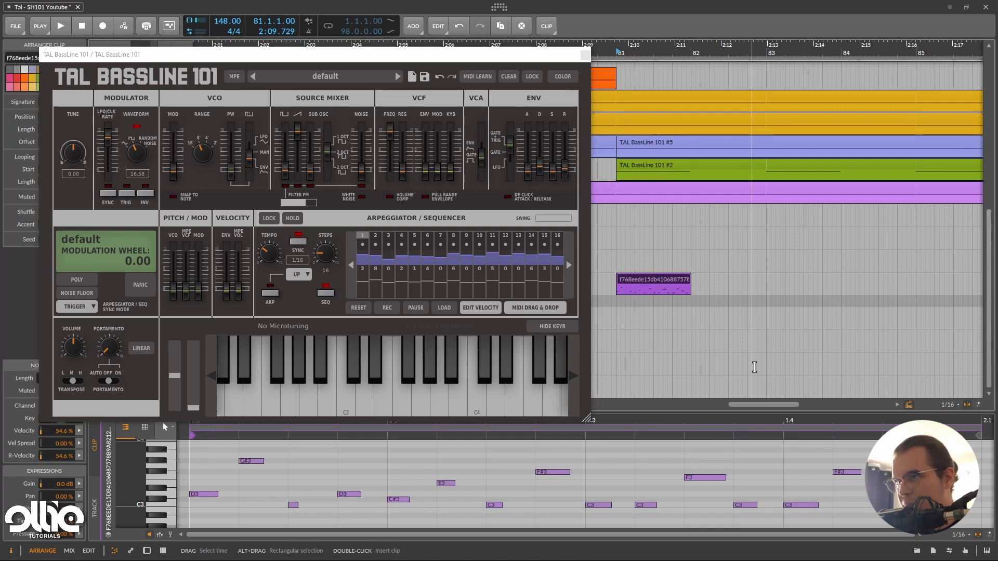
pyautogui.click(723, 332)
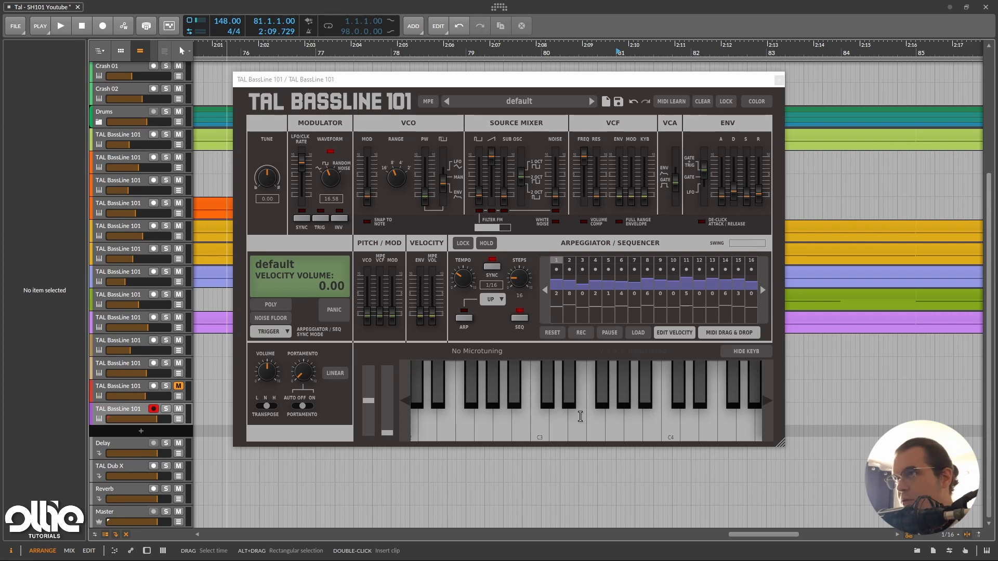
pyautogui.click(780, 79)
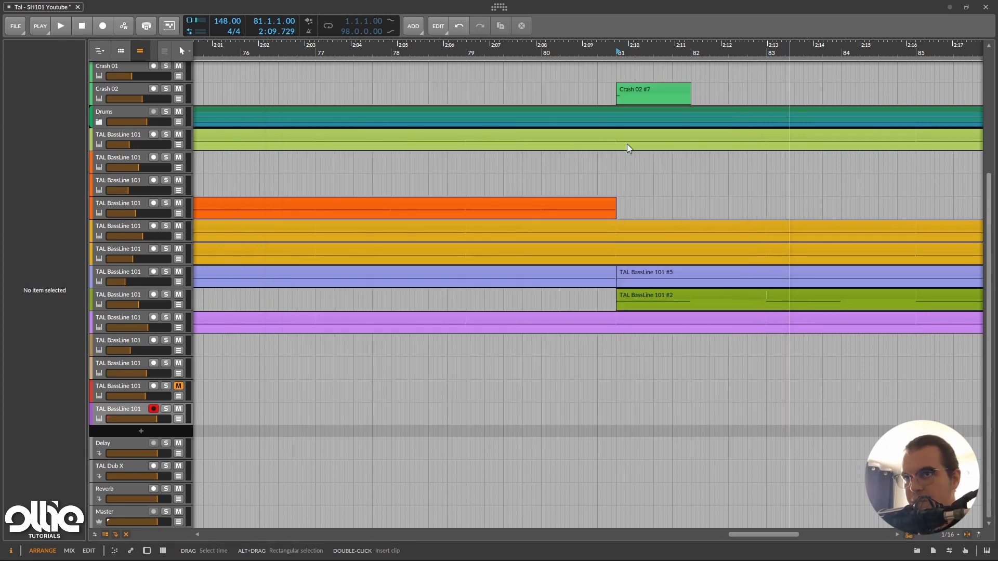
# Open the TAL BassLine 101 #2 clip at bar 33 on the upper yellow track and examine its notes.
pyautogui.scroll(-3, 499, 182)
pyautogui.scroll(-3, 483, 196)
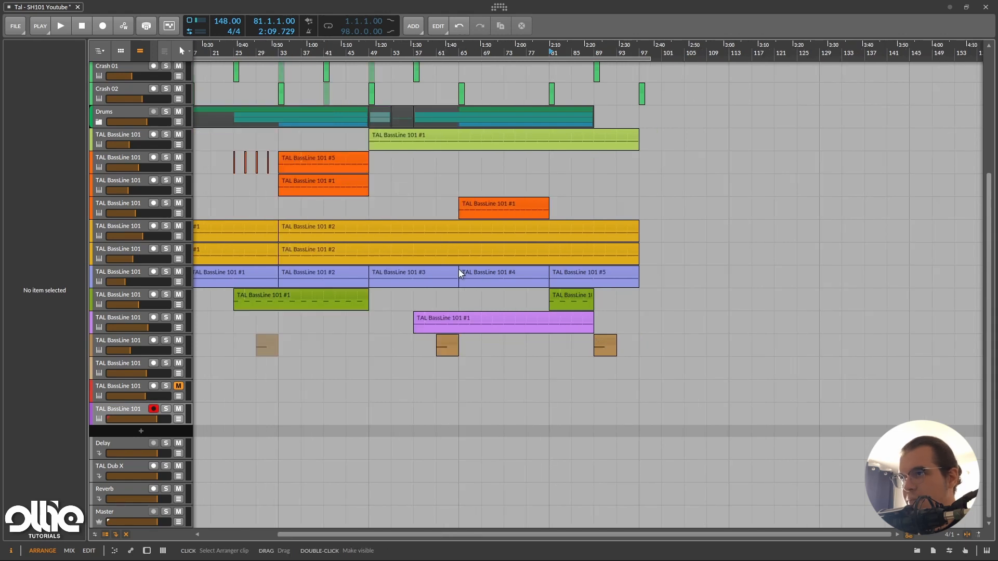
pyautogui.scroll(-3, 459, 269)
pyautogui.scroll(3, 346, 171)
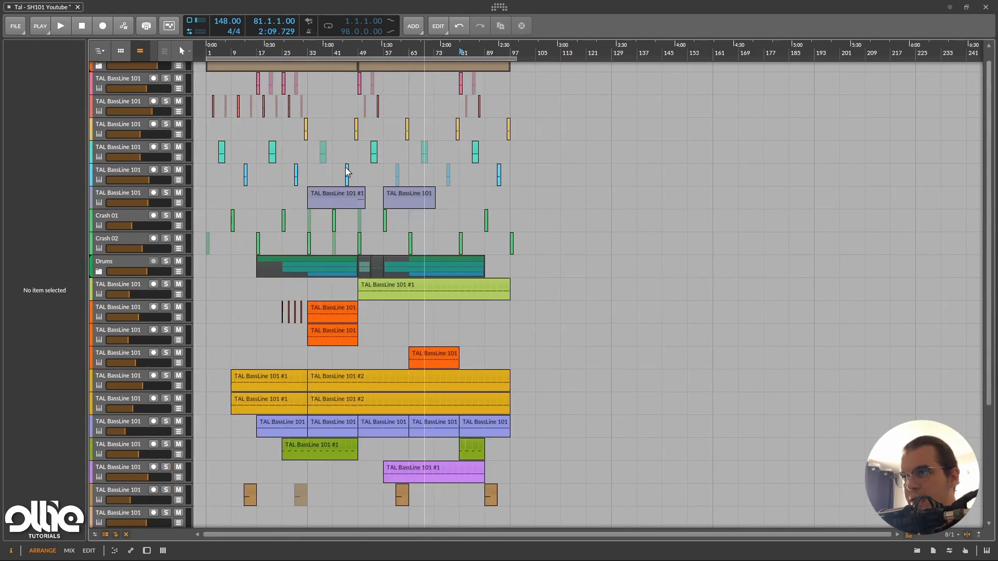
pyautogui.scroll(2, 308, 235)
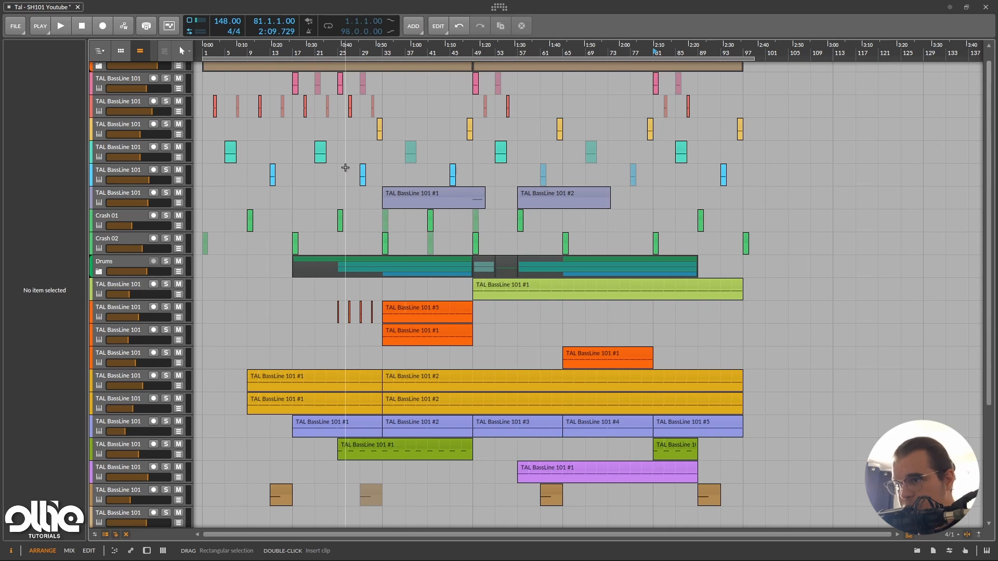
pyautogui.scroll(-3, 345, 168)
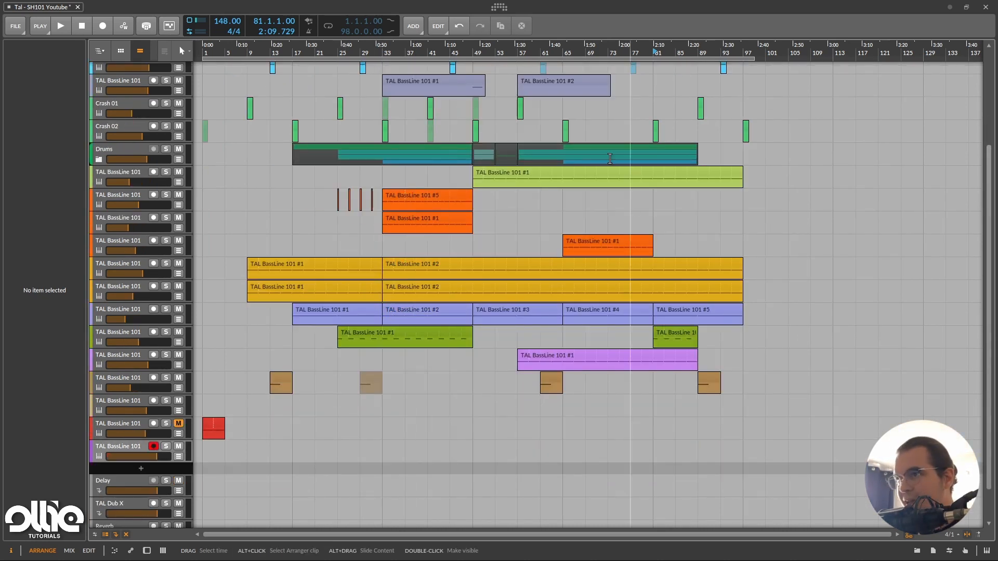
pyautogui.doubleClick(410, 263)
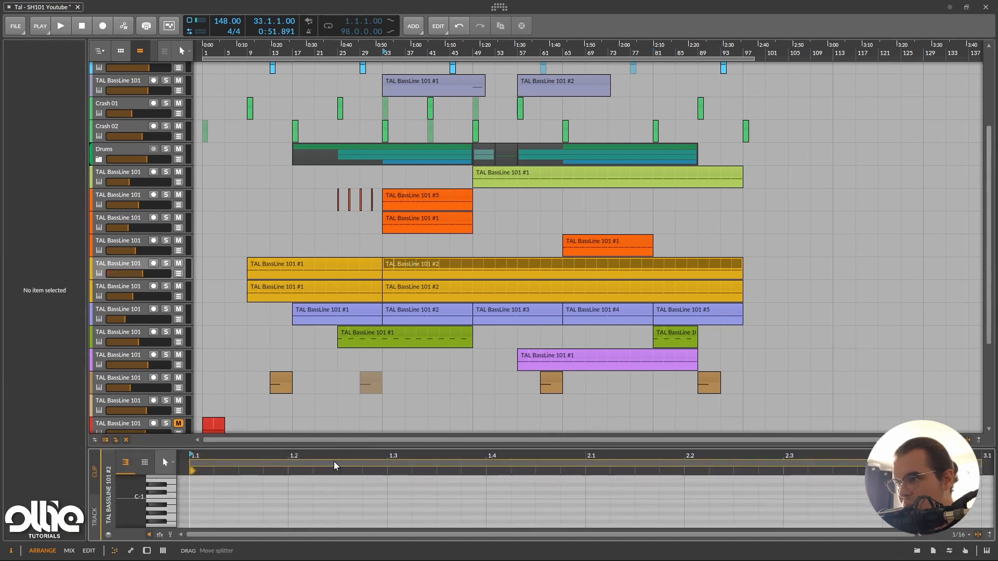
pyautogui.moveTo(339, 444); pyautogui.dragTo(338, 287)
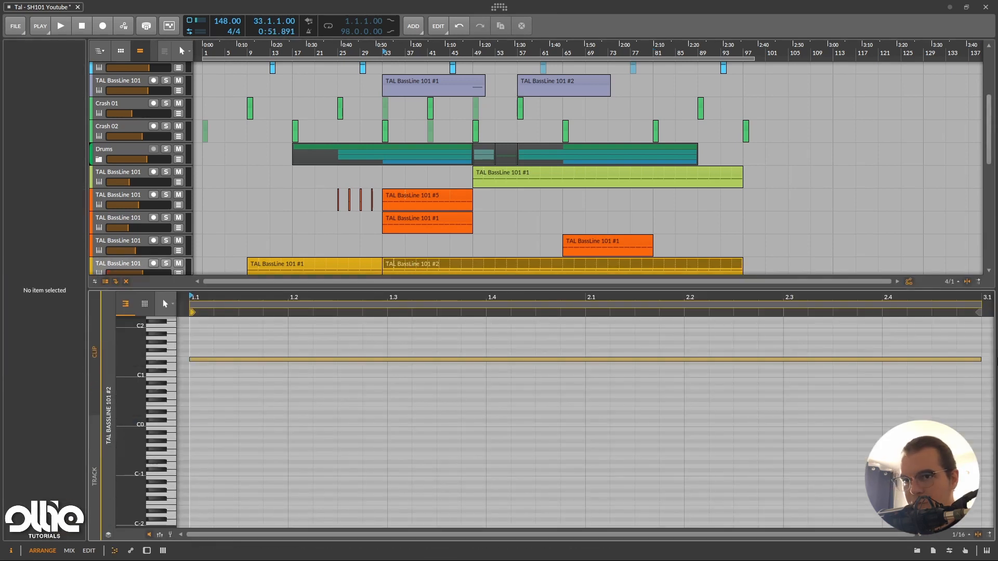
# Shrink the note editor and show the device chain of the upper yellow track.
pyautogui.moveTo(633, 289); pyautogui.dragTo(624, 512)
pyautogui.click(128, 264)
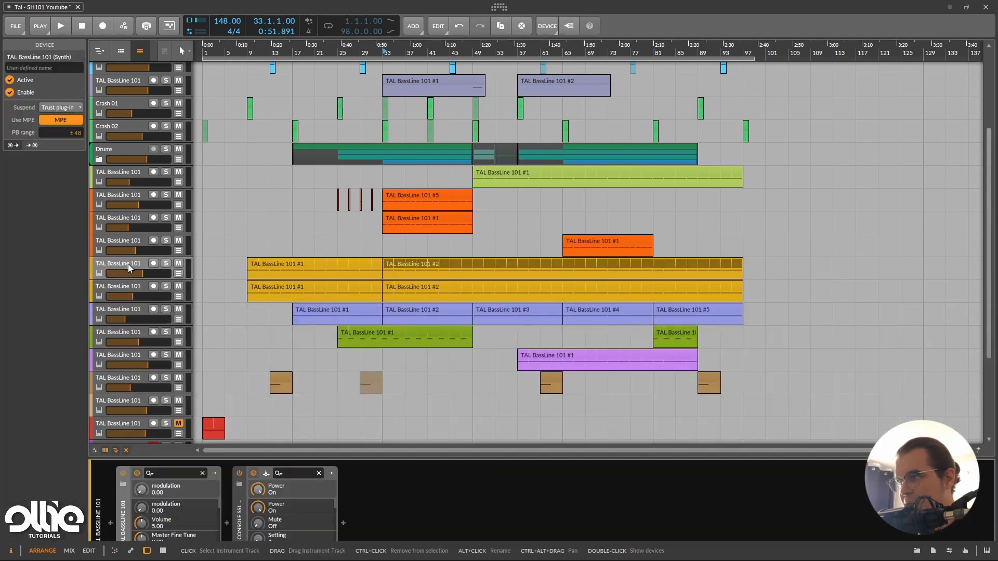
# Open the TAL BassLine 101 window of the upper yellow track, view its synth and sequencer settings, and close it.
pyautogui.click(123, 508)
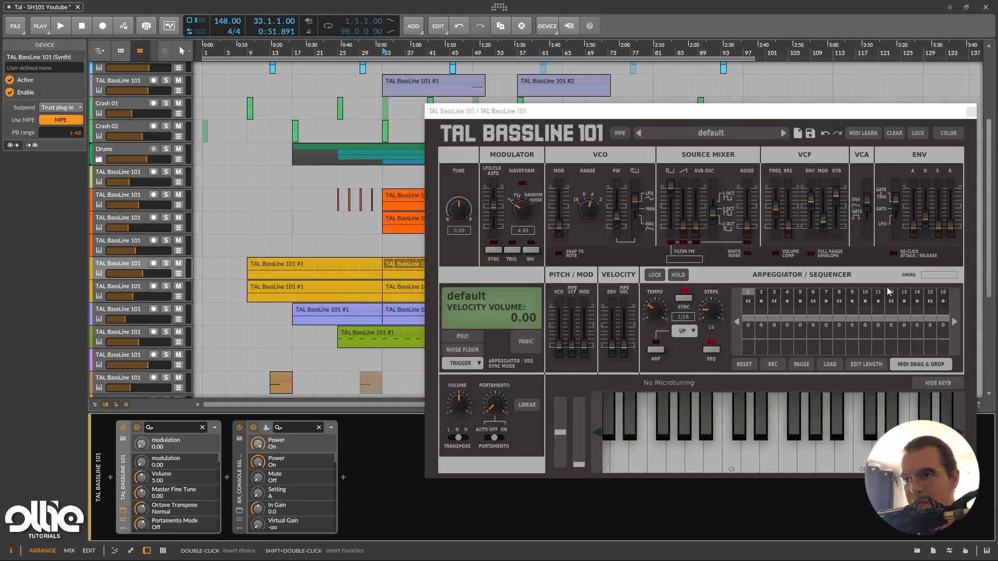
pyautogui.moveTo(780, 111); pyautogui.dragTo(650, 111)
pyautogui.click(839, 112)
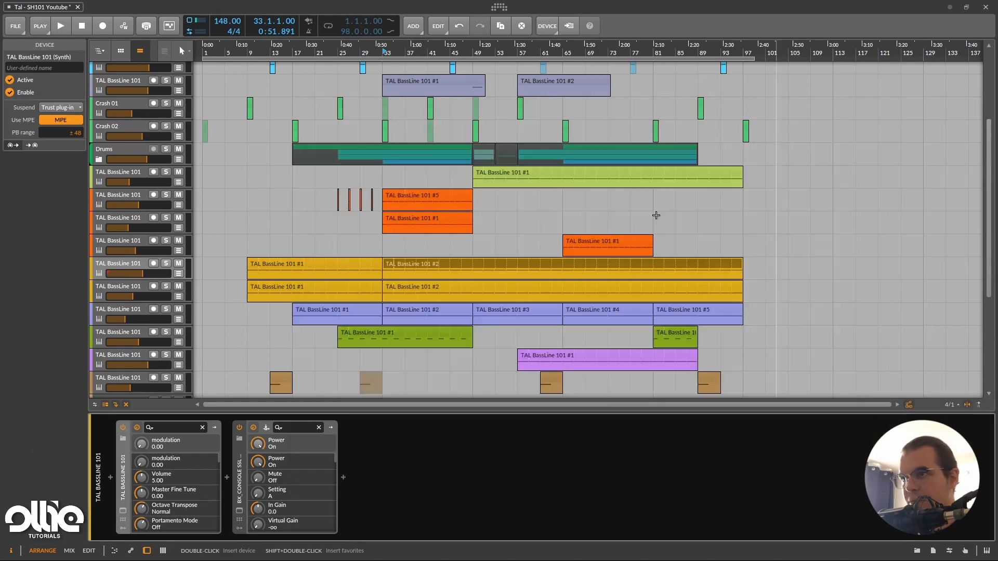
# Open the TAL BassLine 101 window of the topmost orange track below Drums, examine its sequencer steps, and close it.
pyautogui.scroll(2, 624, 222)
pyautogui.click(135, 271)
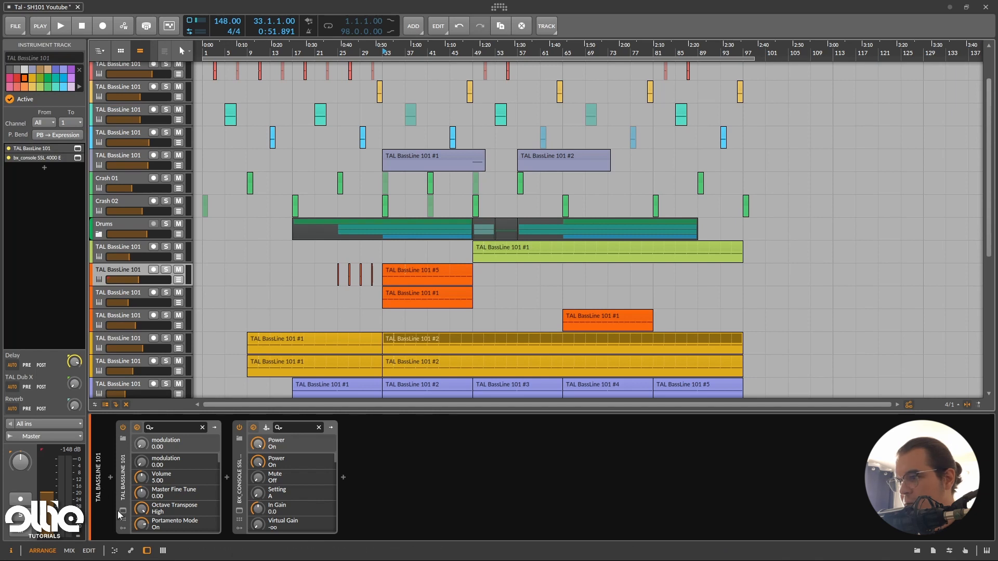
pyautogui.click(122, 509)
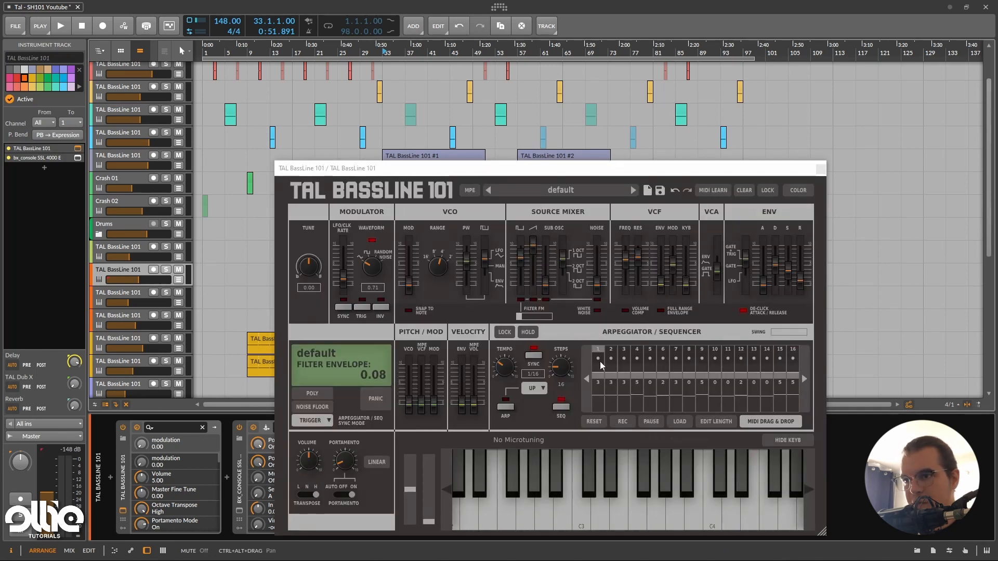
pyautogui.click(821, 169)
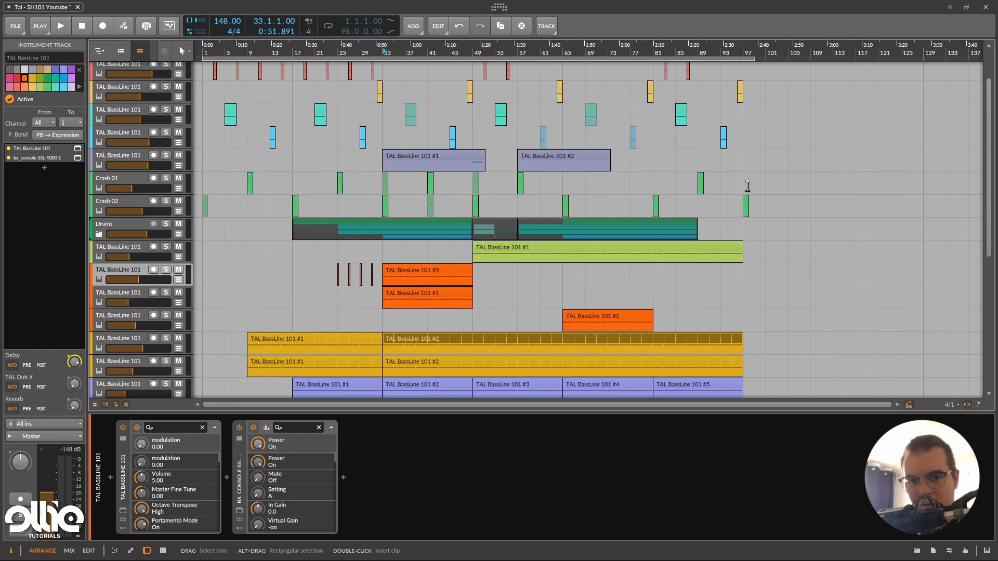
# Place the arrangement's time cursor at bar 25 on the lowest orange TAL BassLine 101 track.
pyautogui.scroll(-5, 748, 186)
pyautogui.click(301, 278)
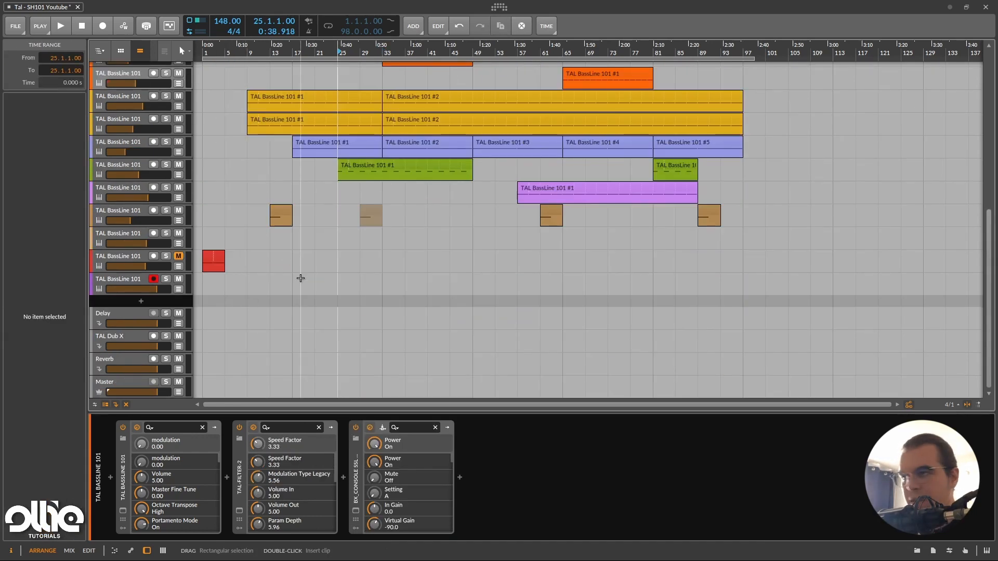
pyautogui.scroll(6, 300, 278)
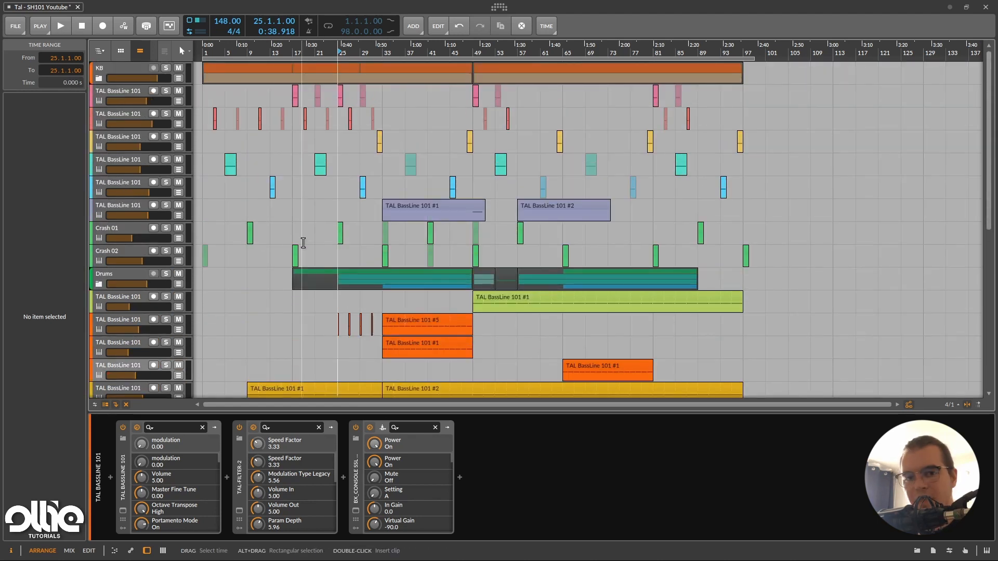